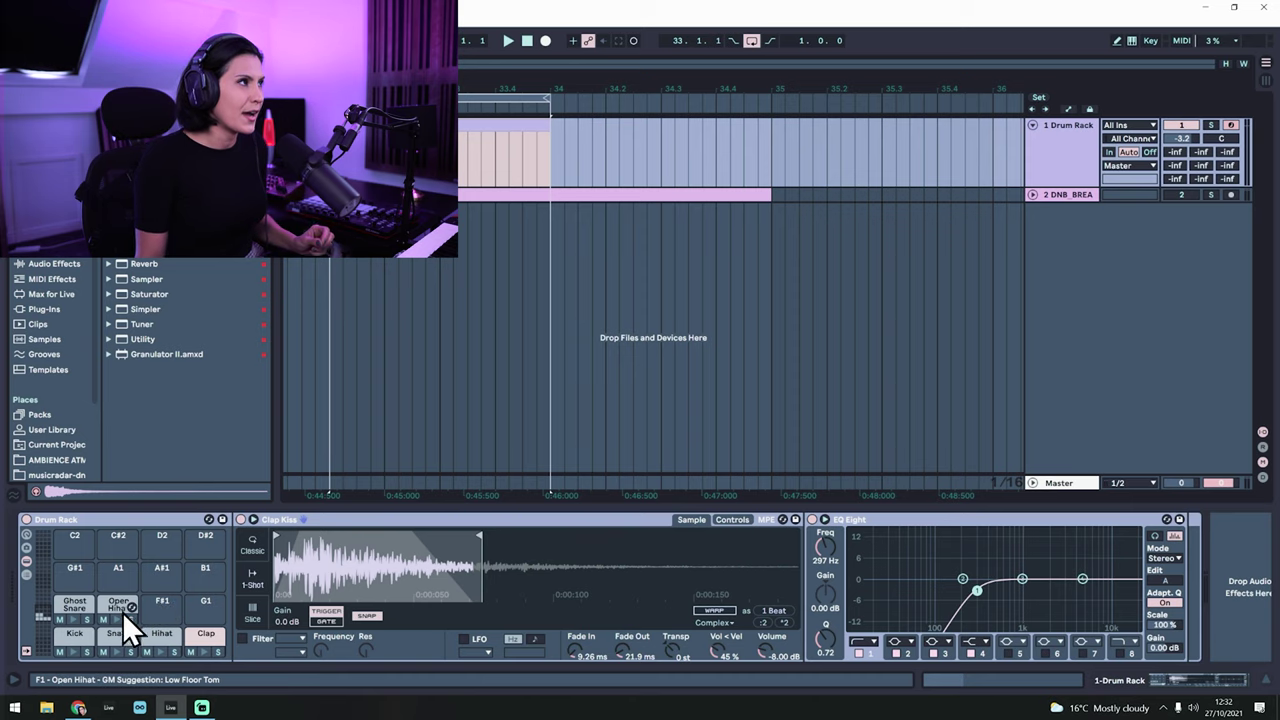
Open the empty Drum Rack clip and place kick notes at 1 and 1.3.3.
double_click(470, 150)
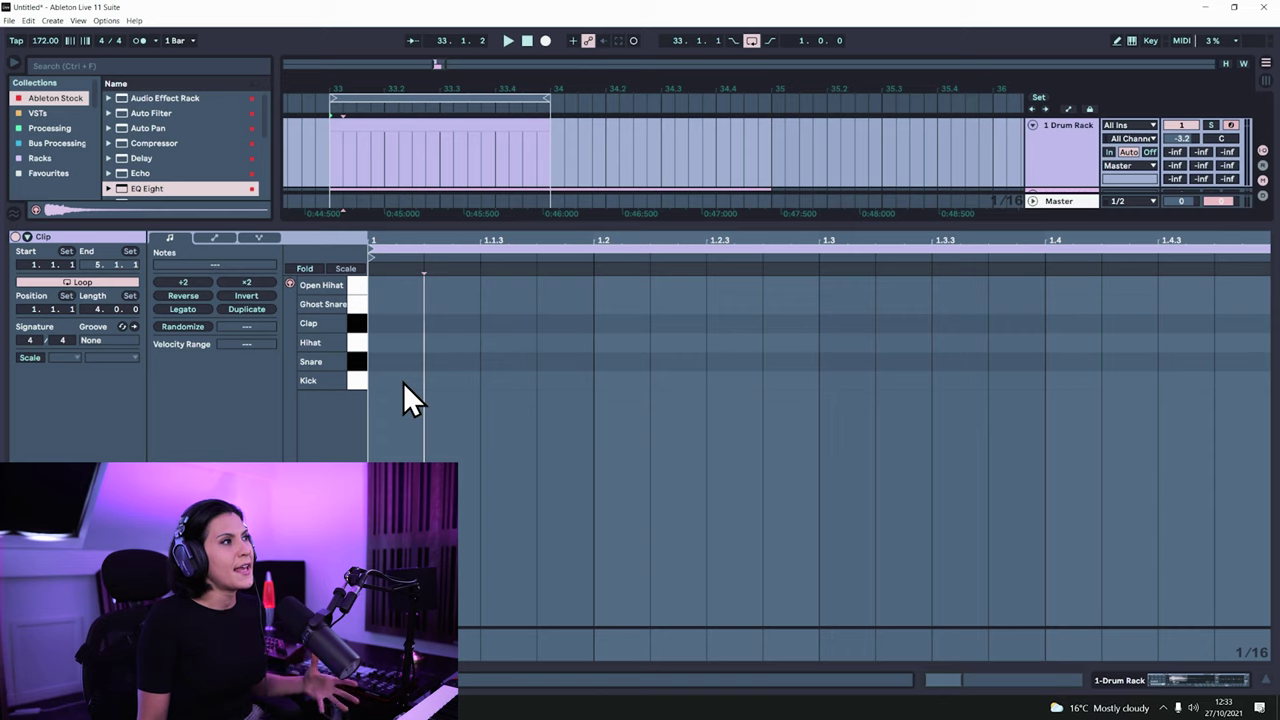
double_click(403, 382)
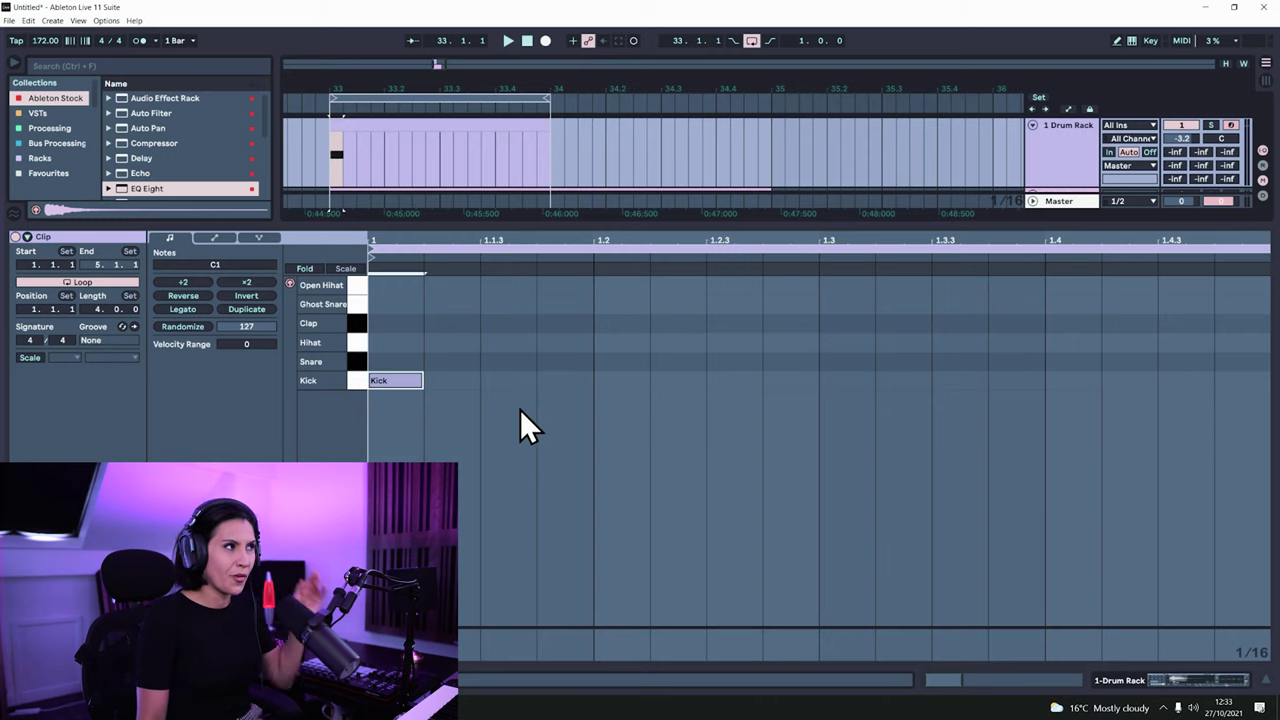
double_click(849, 380)
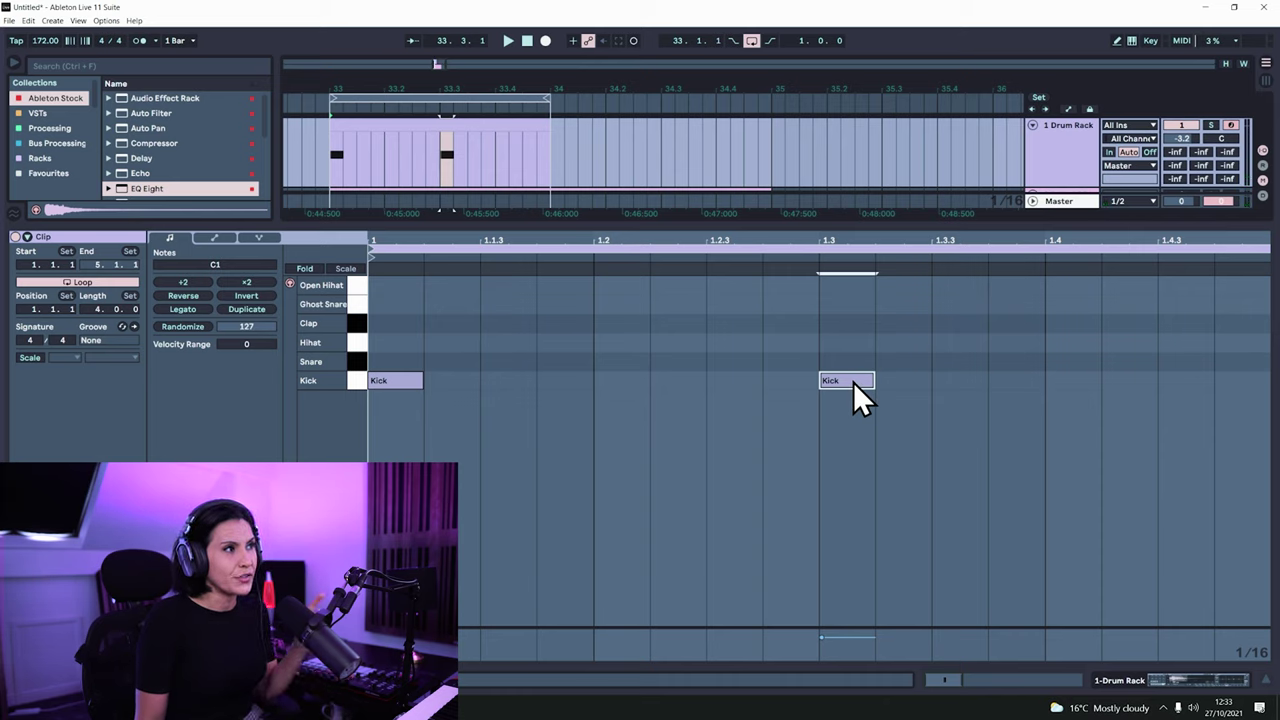
drag(850, 383, 962, 372)
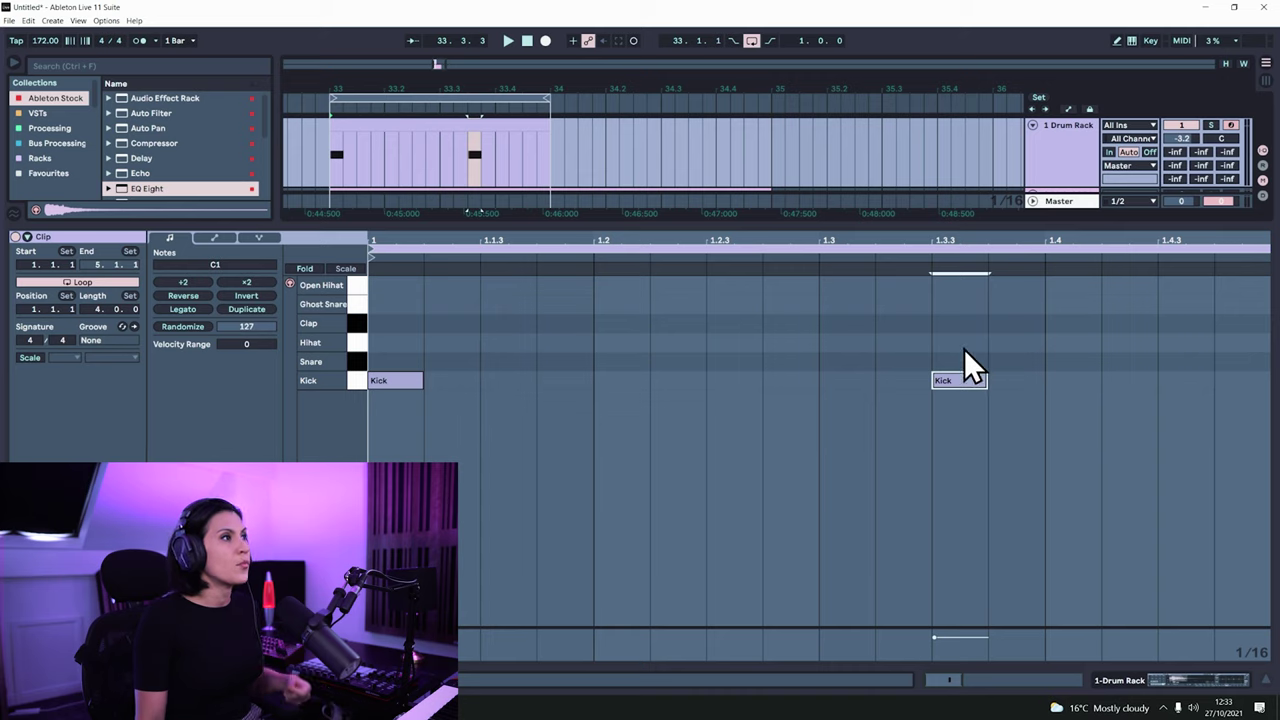
Add snare notes at 1.2 and 1.4 and play the pattern from the start of the bar.
double_click(614, 363)
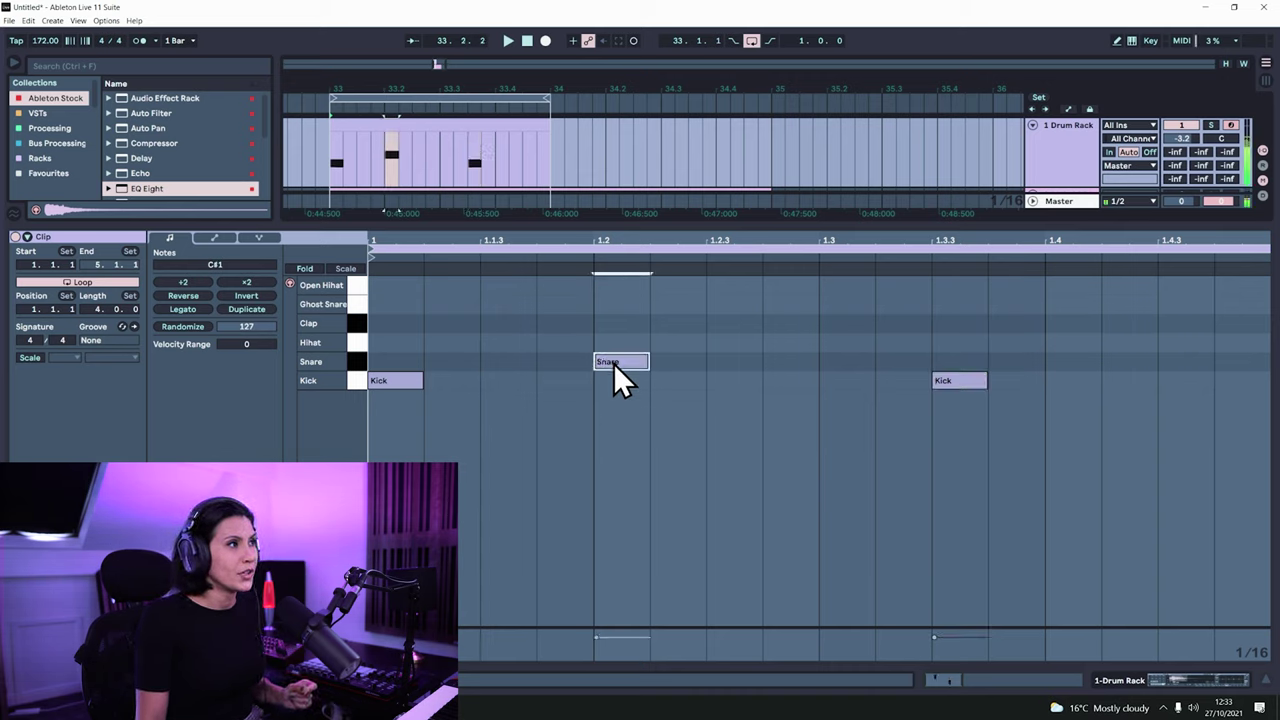
double_click(1062, 362)
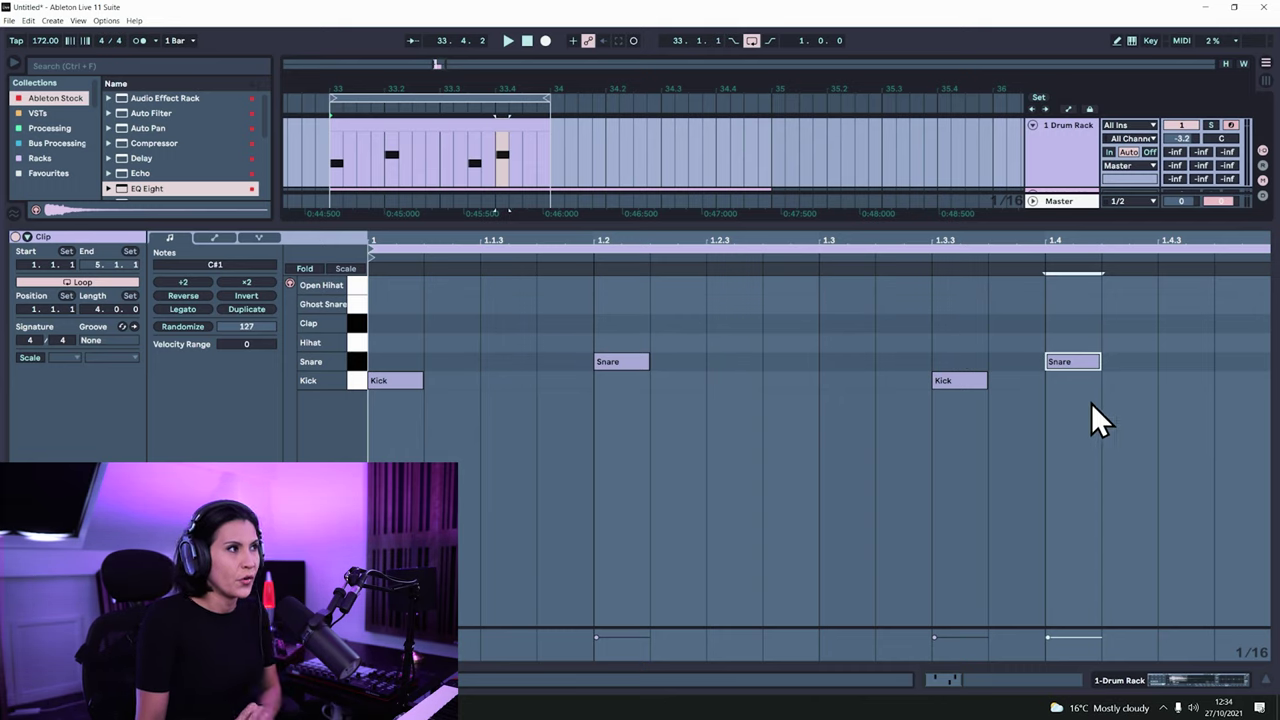
click(371, 242)
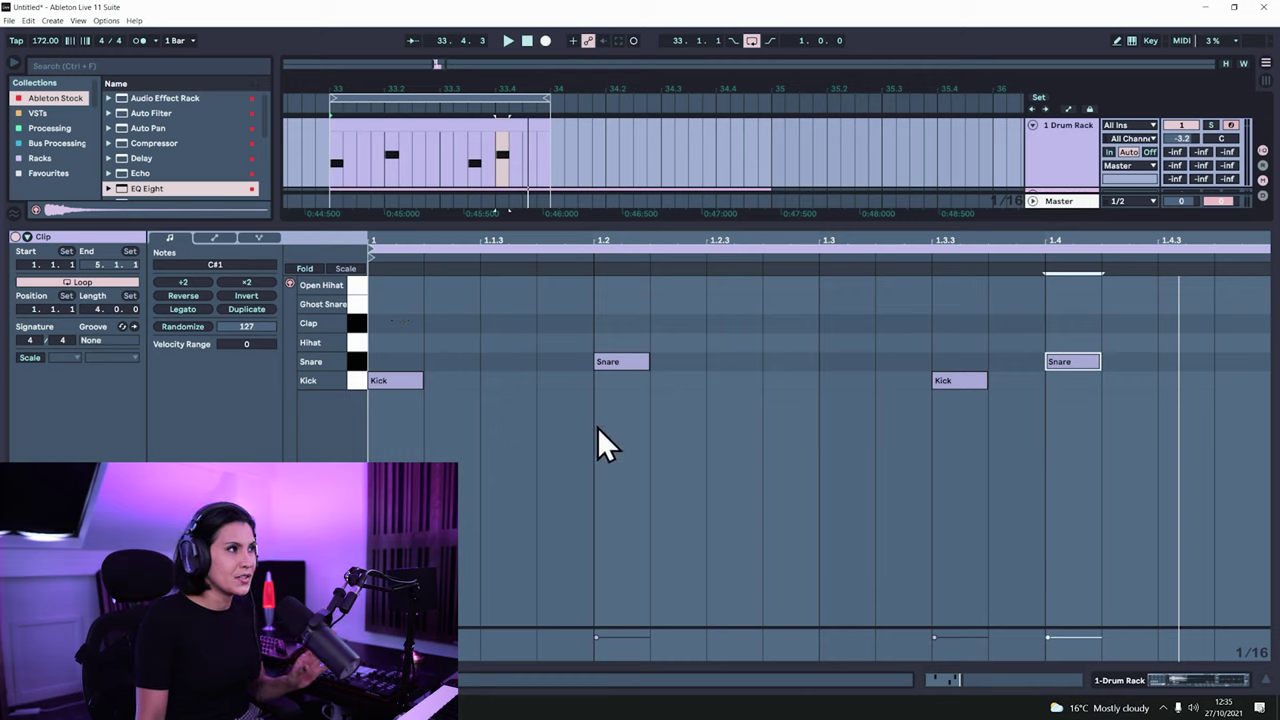
Add hihat notes on every eighth note from 1 to 1.4.3 and layer clap notes over the snares at 1.2 and 1.4.
double_click(398, 343)
double_click(490, 342)
double_click(622, 342)
double_click(734, 342)
double_click(848, 342)
double_click(959, 343)
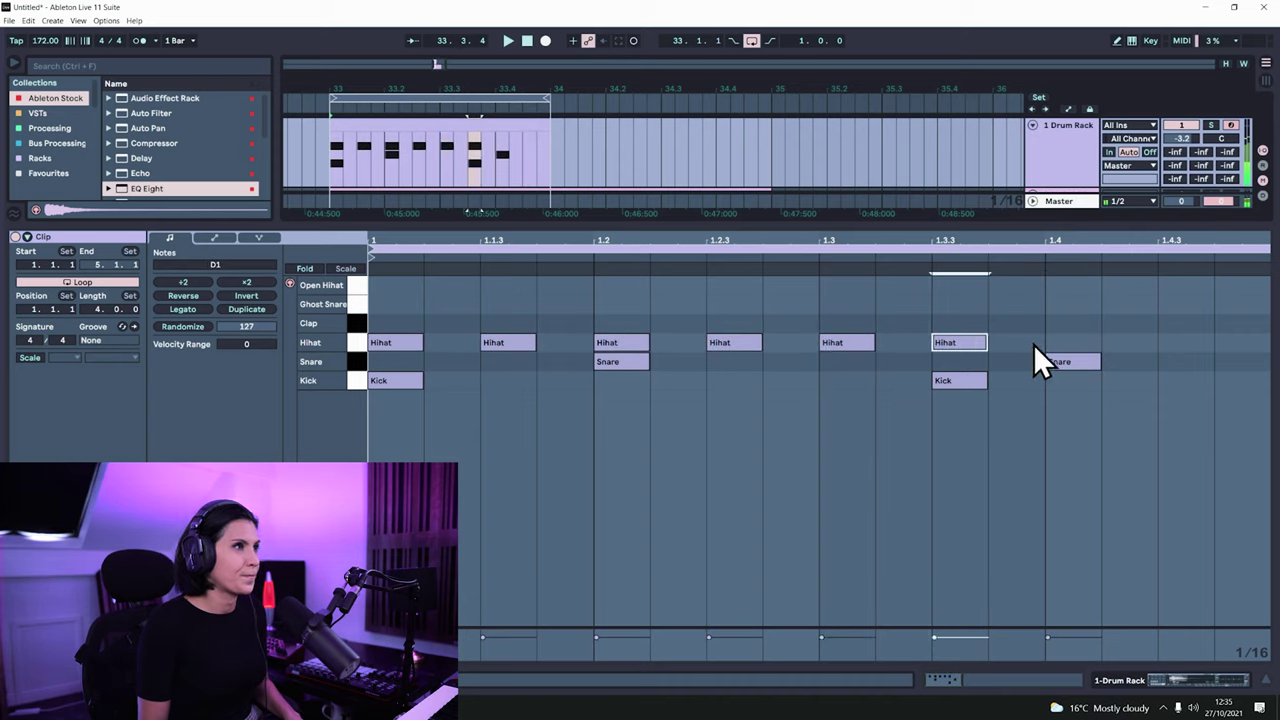
double_click(1093, 342)
double_click(1203, 342)
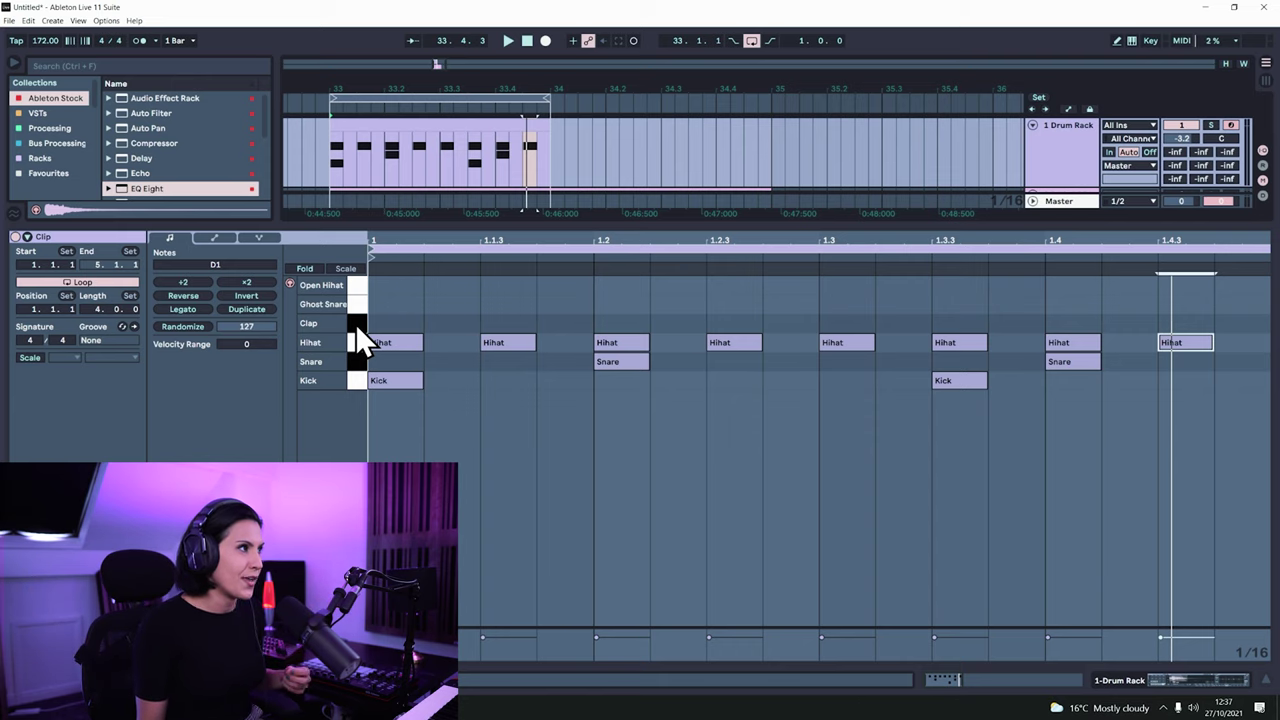
click(614, 328)
click(1057, 326)
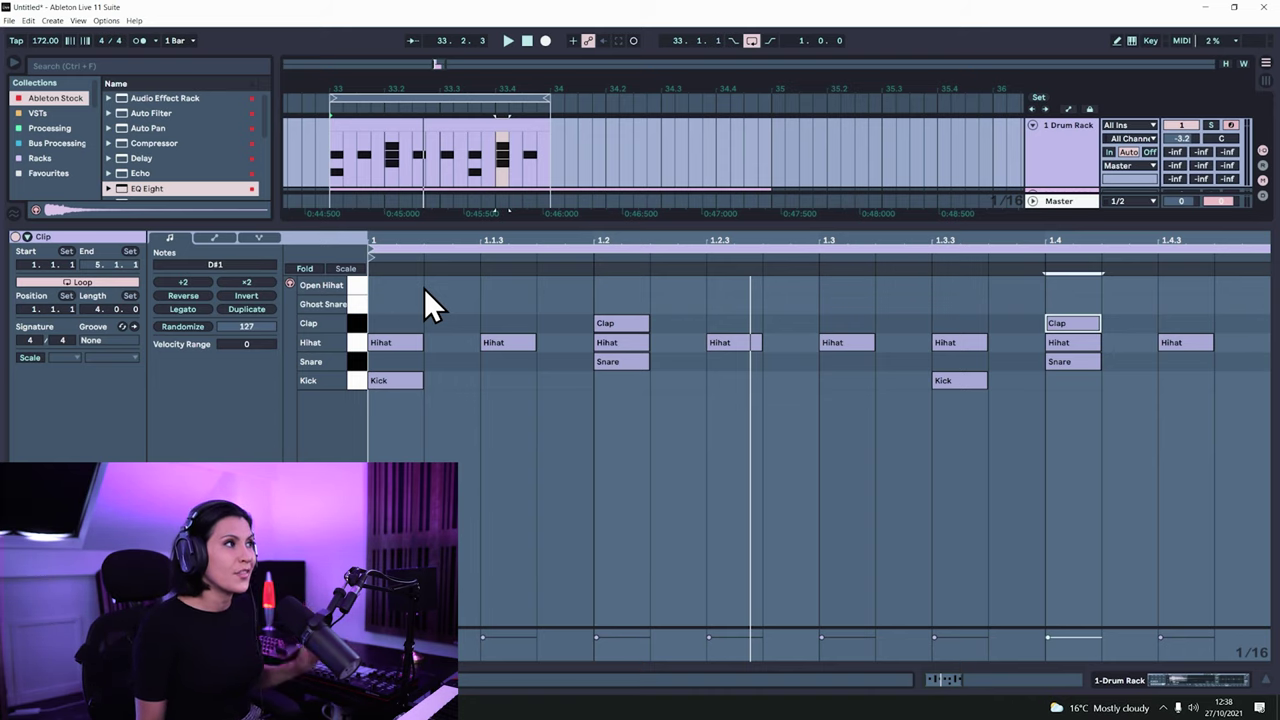
Fill the bar with open hihat notes on the sixteenths between the closed hihats, duplicating the first ones, and play it back.
double_click(392, 286)
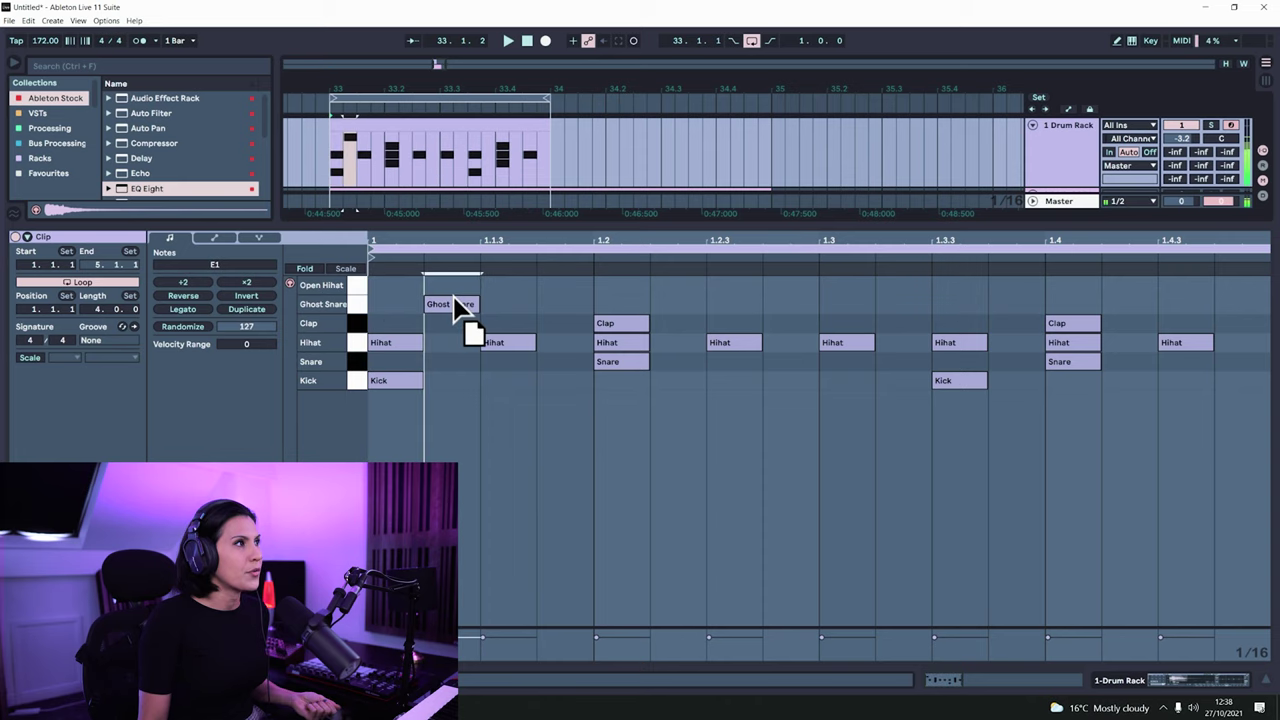
drag(457, 306, 448, 300)
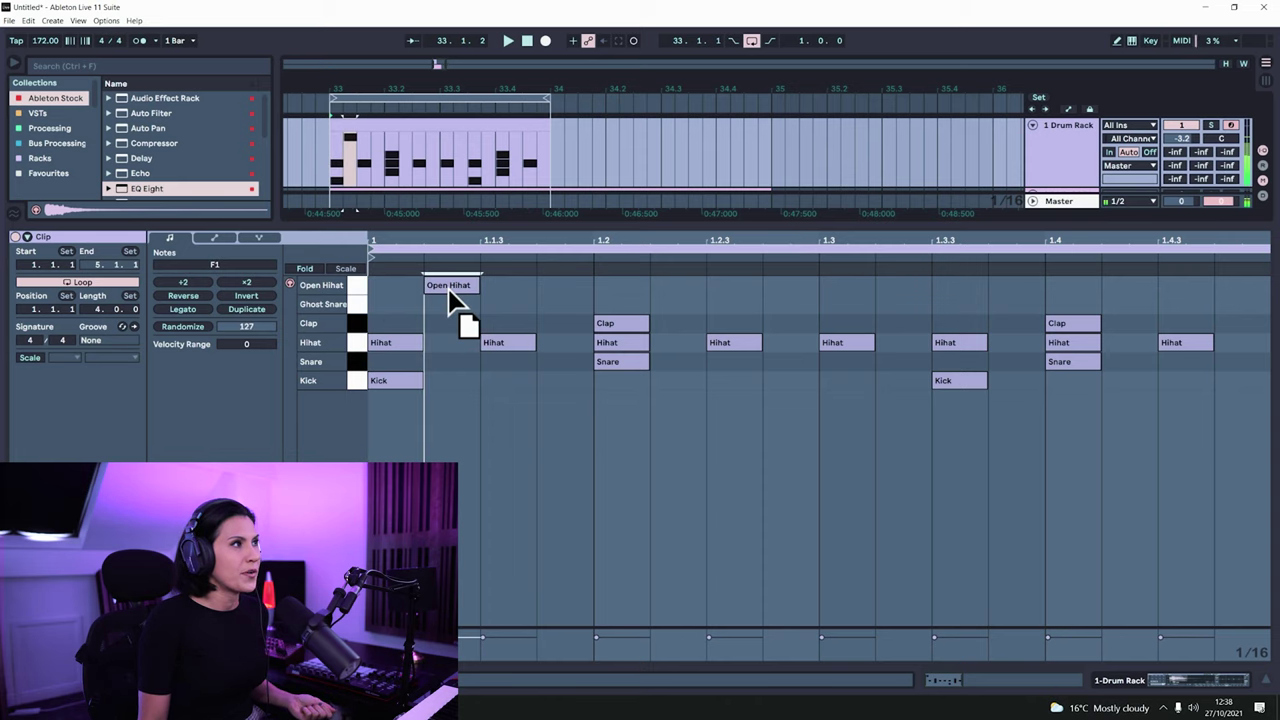
double_click(548, 290)
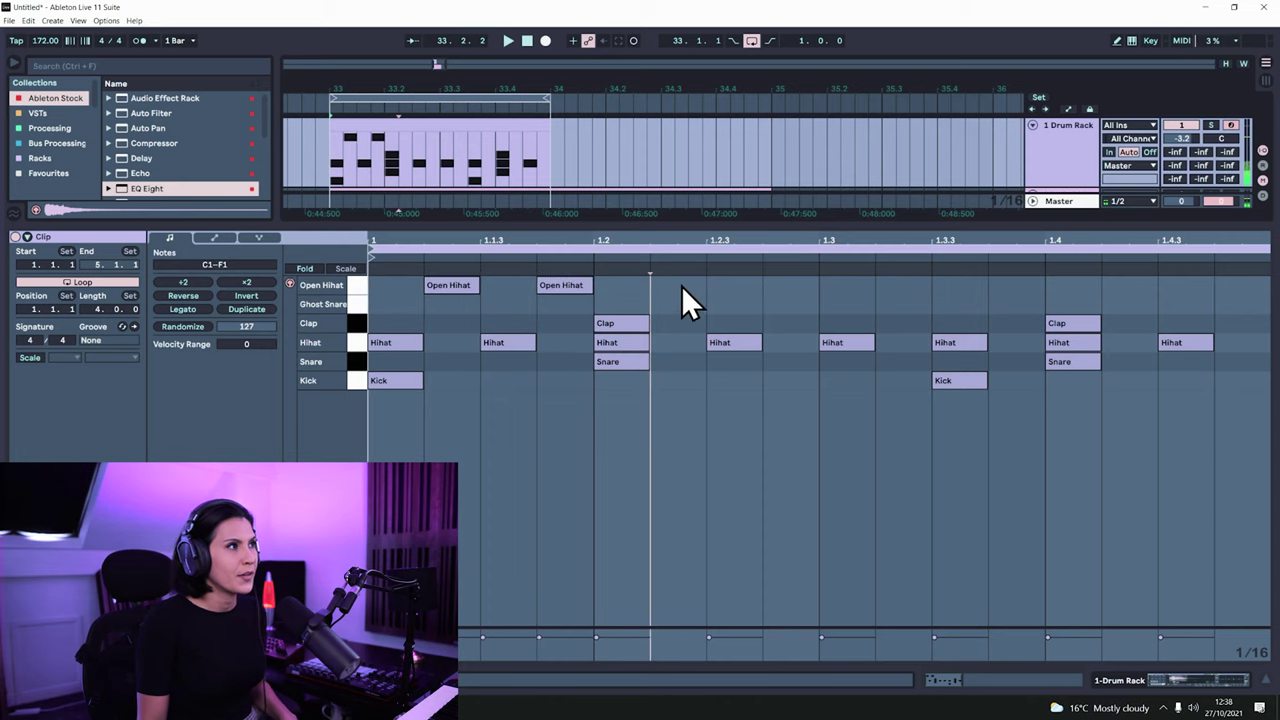
double_click(700, 287)
double_click(774, 287)
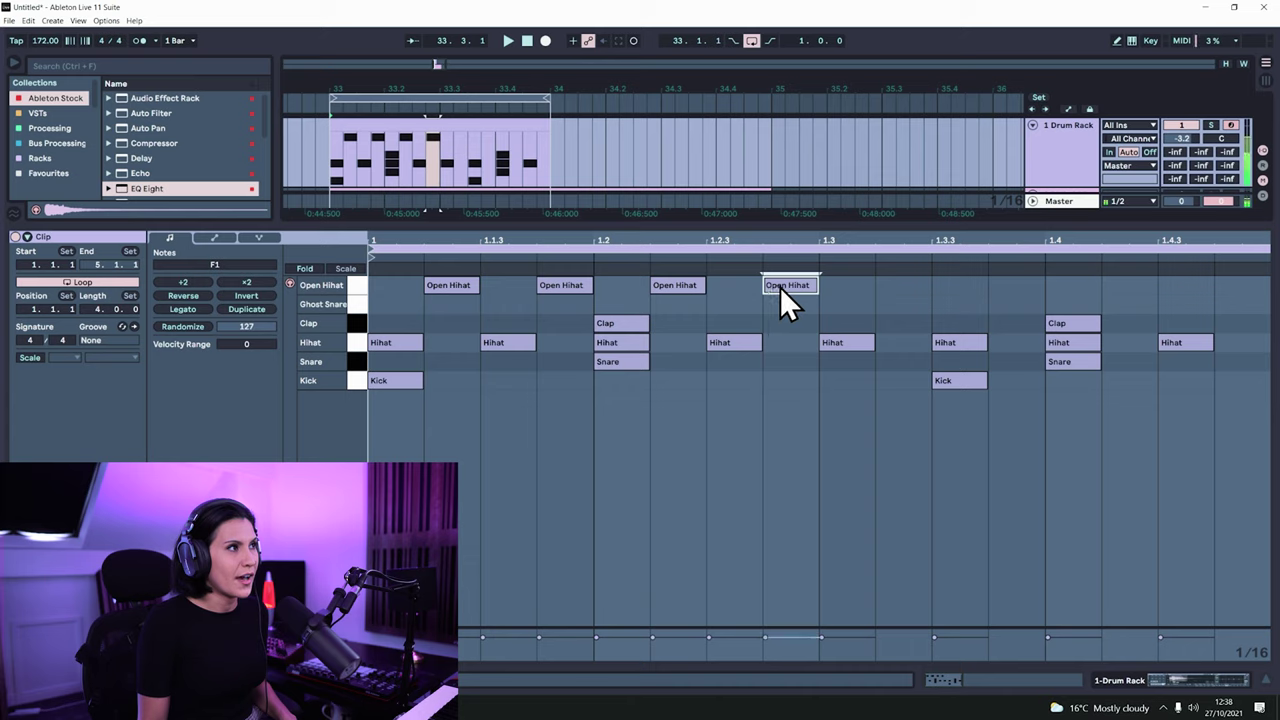
drag(800, 303, 520, 300)
key(ctrl+d)
key(space)
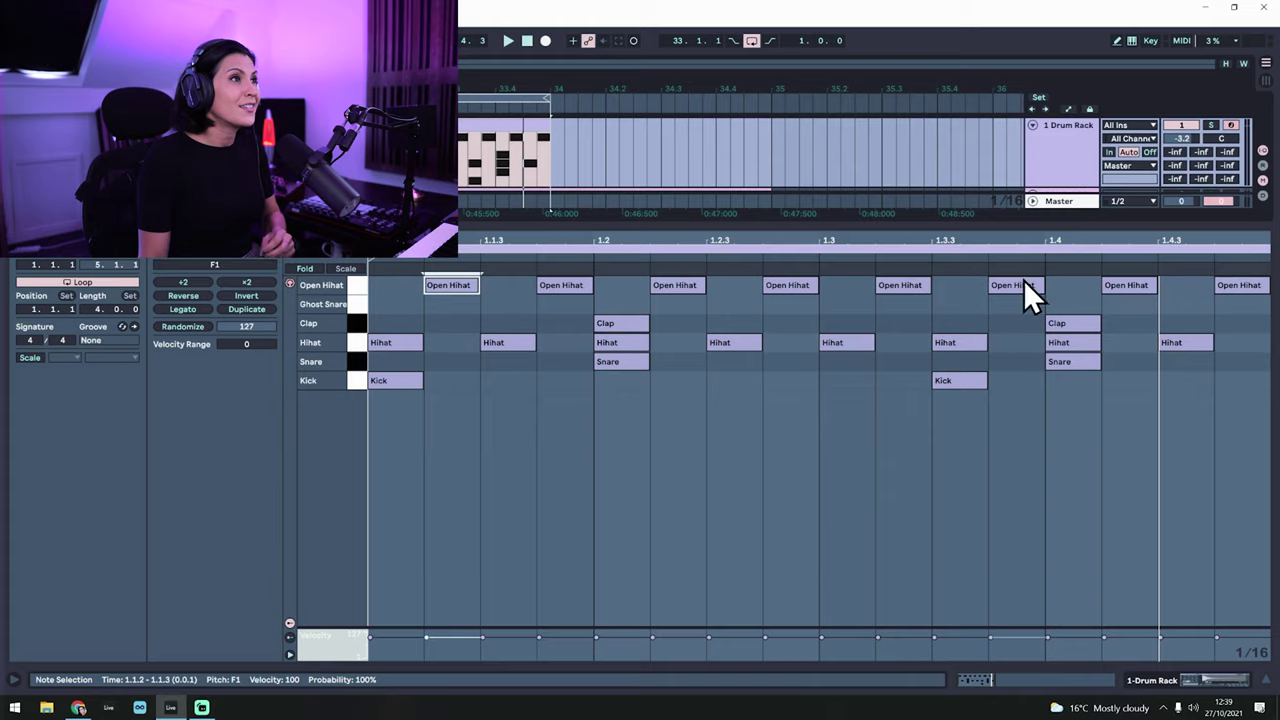
Trim the end of the open hihat sample to roughly its first quarter with a 19.7 ms fade out while listening.
click(1063, 171)
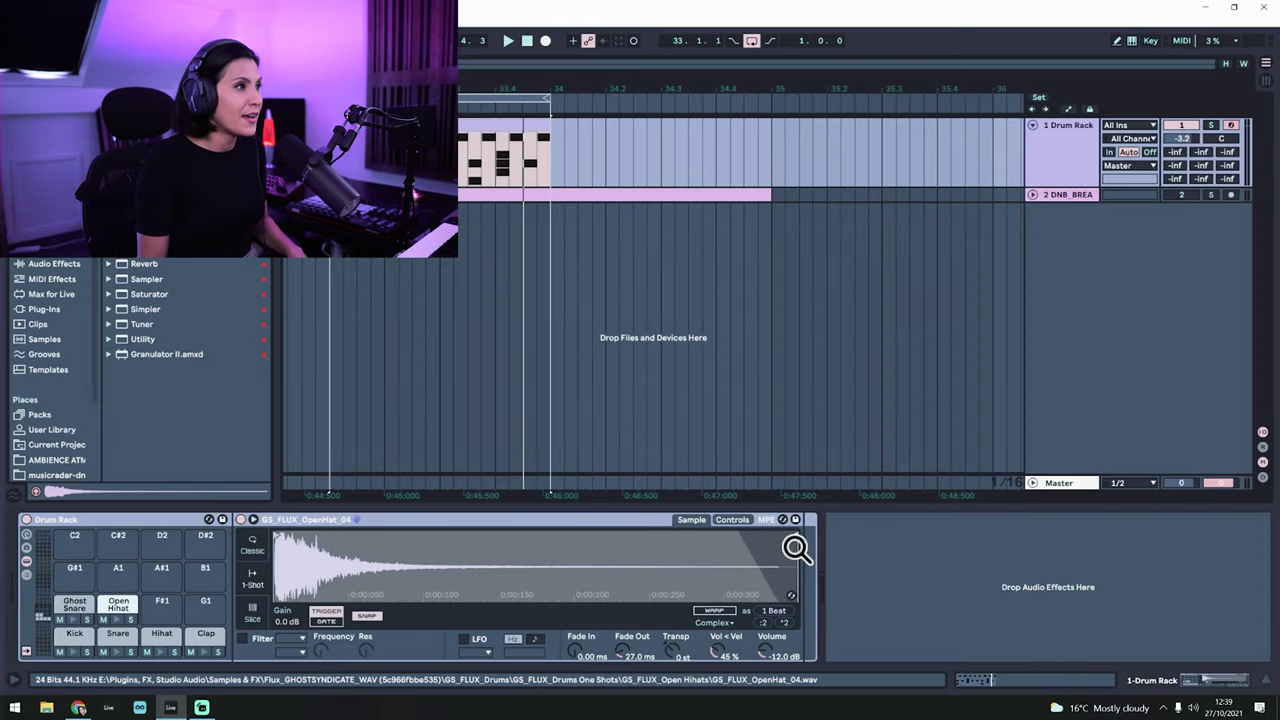
drag(787, 540, 395, 540)
drag(622, 651, 622, 658)
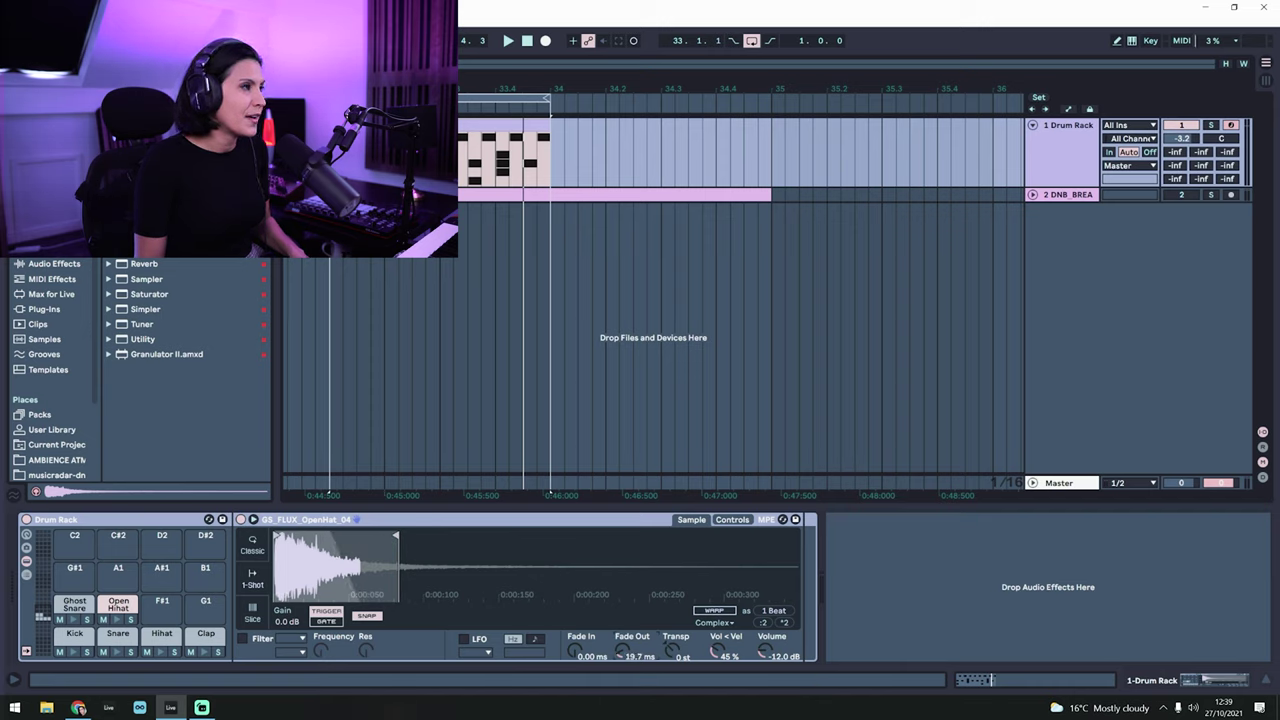
key(space)
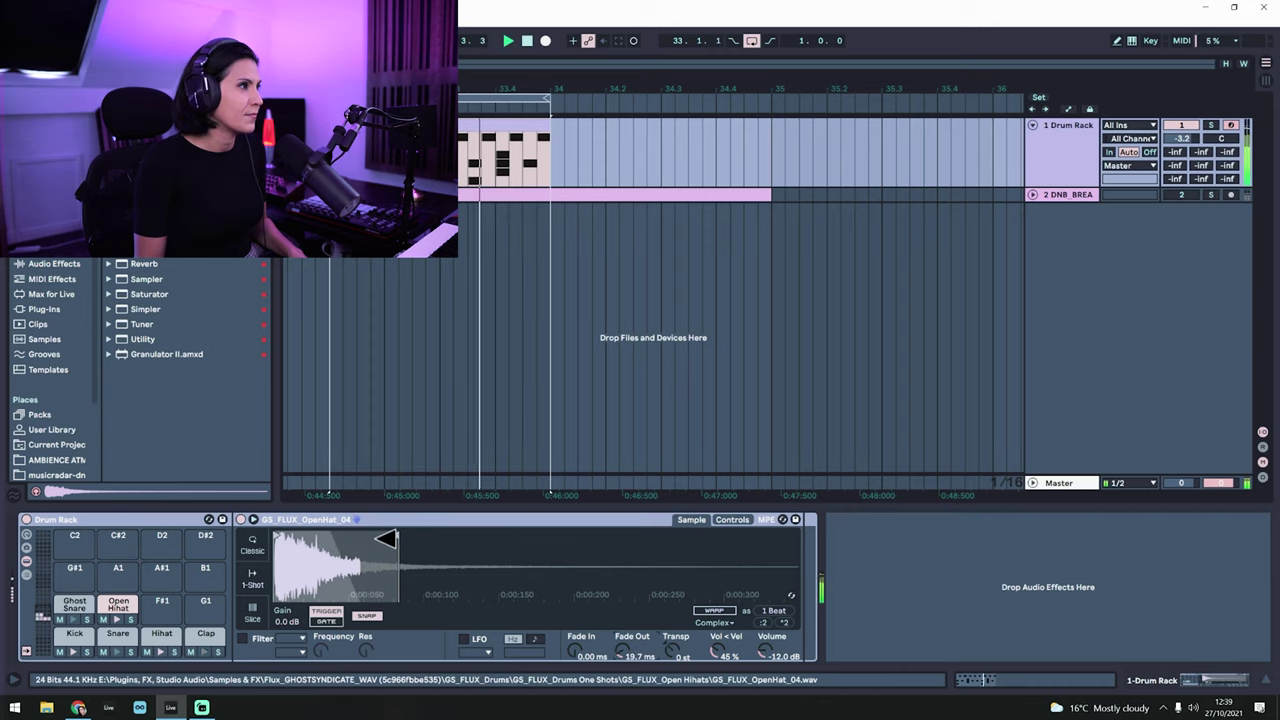
drag(390, 540, 390, 540)
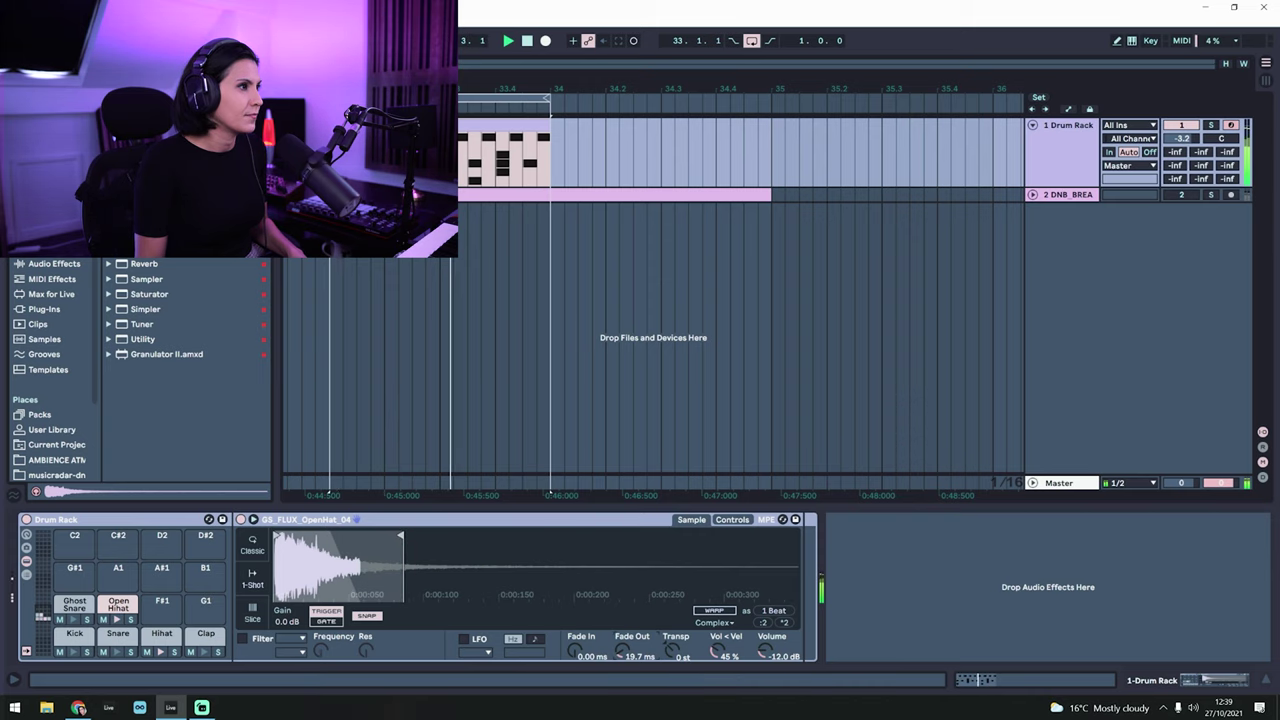
Trim the start and end of the closed hihat sample and set its fade out to 12.2 ms.
click(168, 639)
mouse_move(783, 538)
mouse_down()
mouse_move(417, 543)
mouse_move(537, 548)
mouse_up()
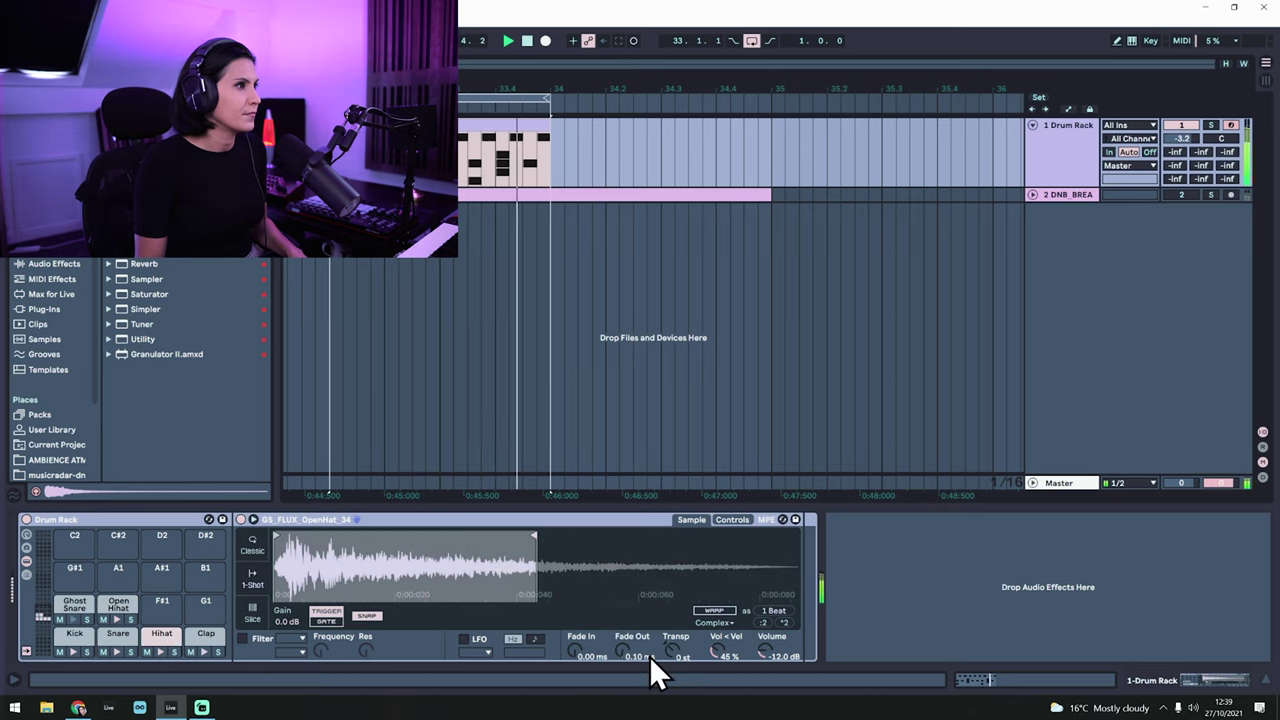
drag(649, 656, 649, 630)
mouse_move(537, 540)
mouse_down()
mouse_move(526, 538)
mouse_move(580, 541)
mouse_up()
drag(279, 532, 292, 535)
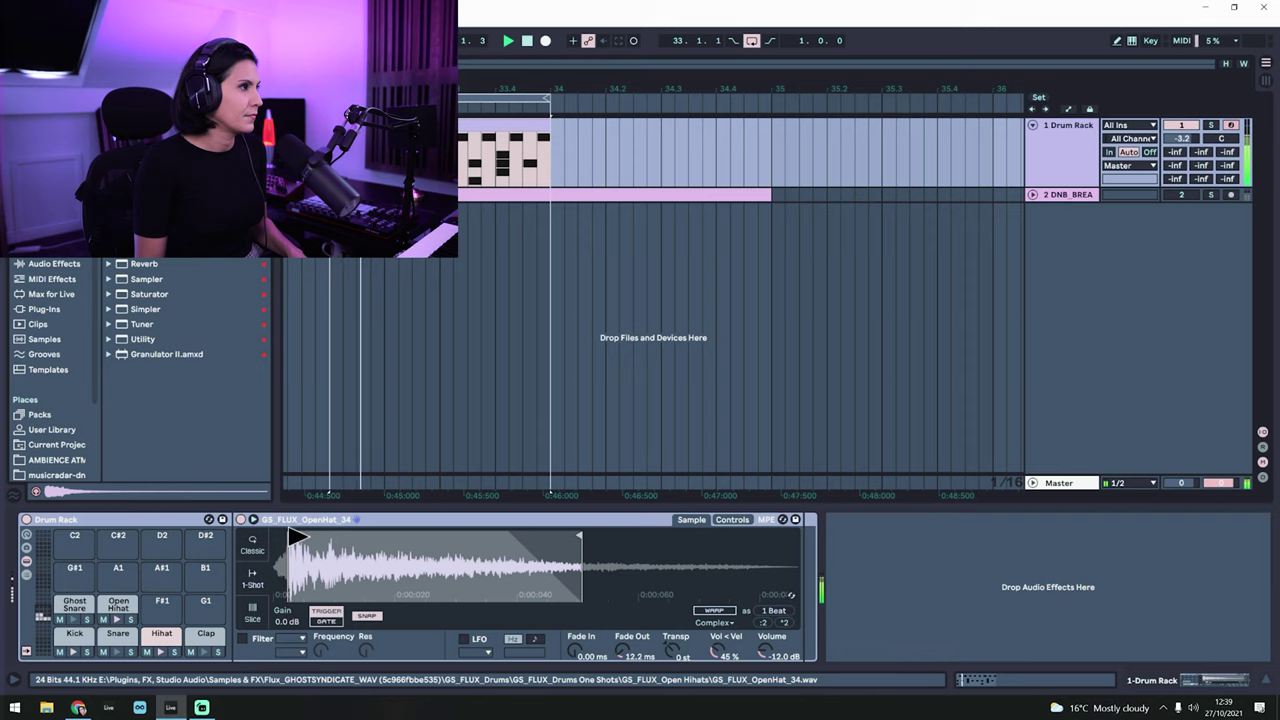
Shorten all open and closed hihat notes in the clip to 1/32 using a 1/32 grid.
double_click(500, 123)
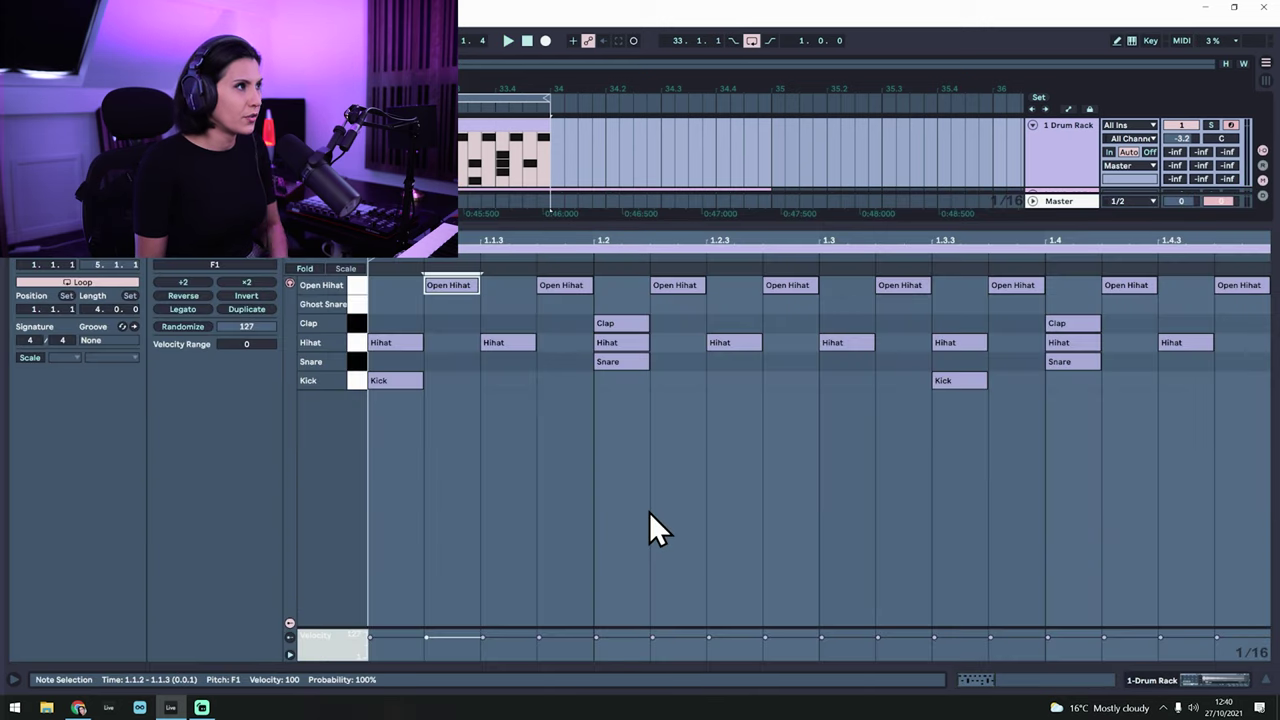
drag(1222, 300, 389, 281)
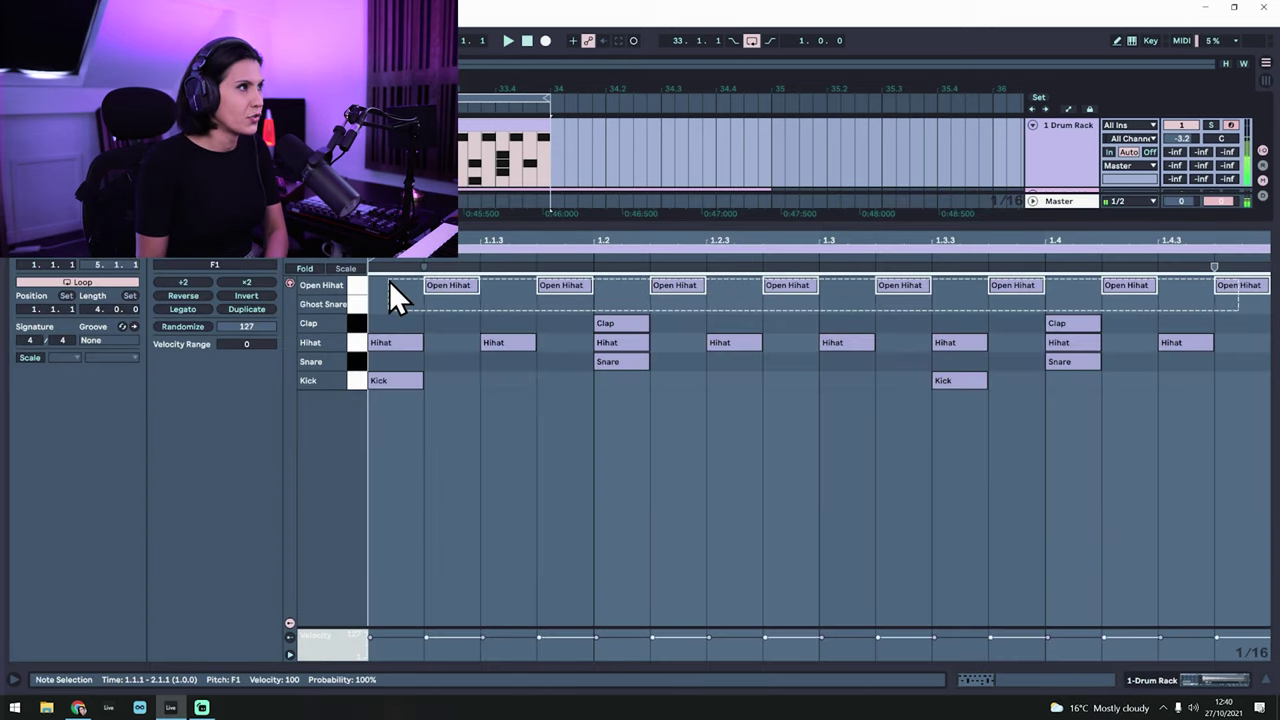
right_click(503, 304)
click(656, 537)
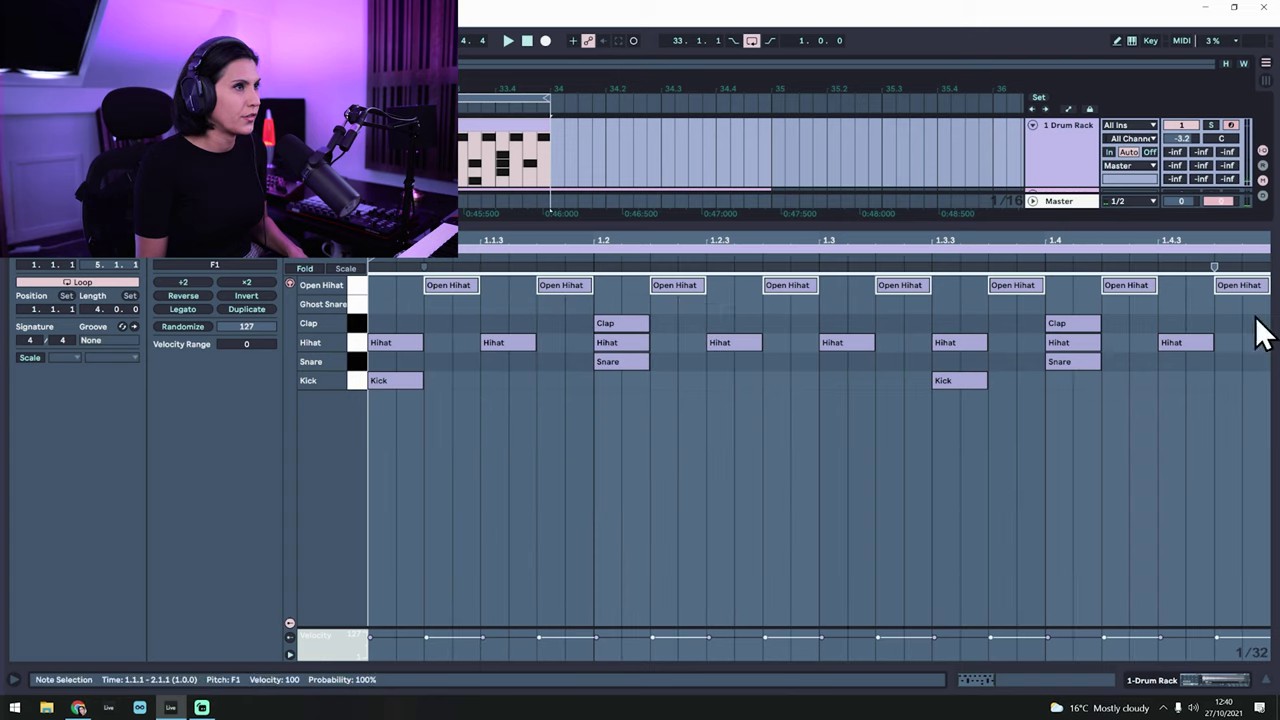
drag(1267, 289, 1242, 289)
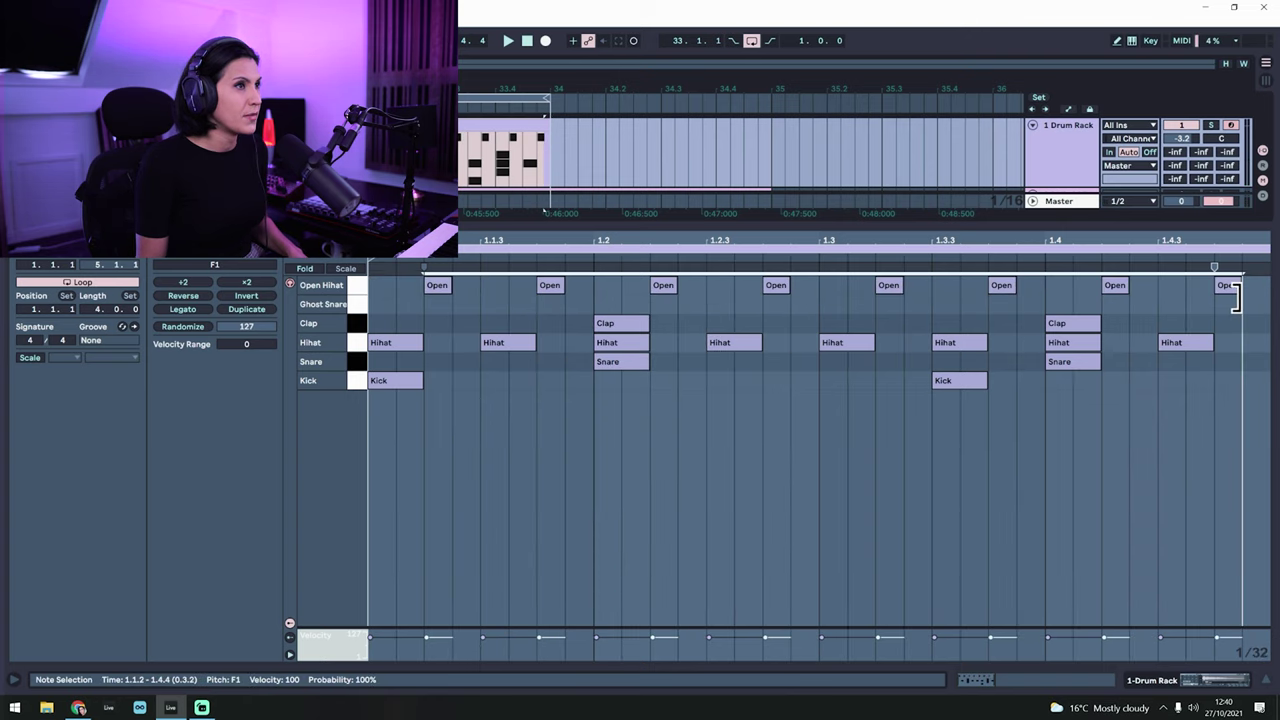
drag(1256, 337, 395, 343)
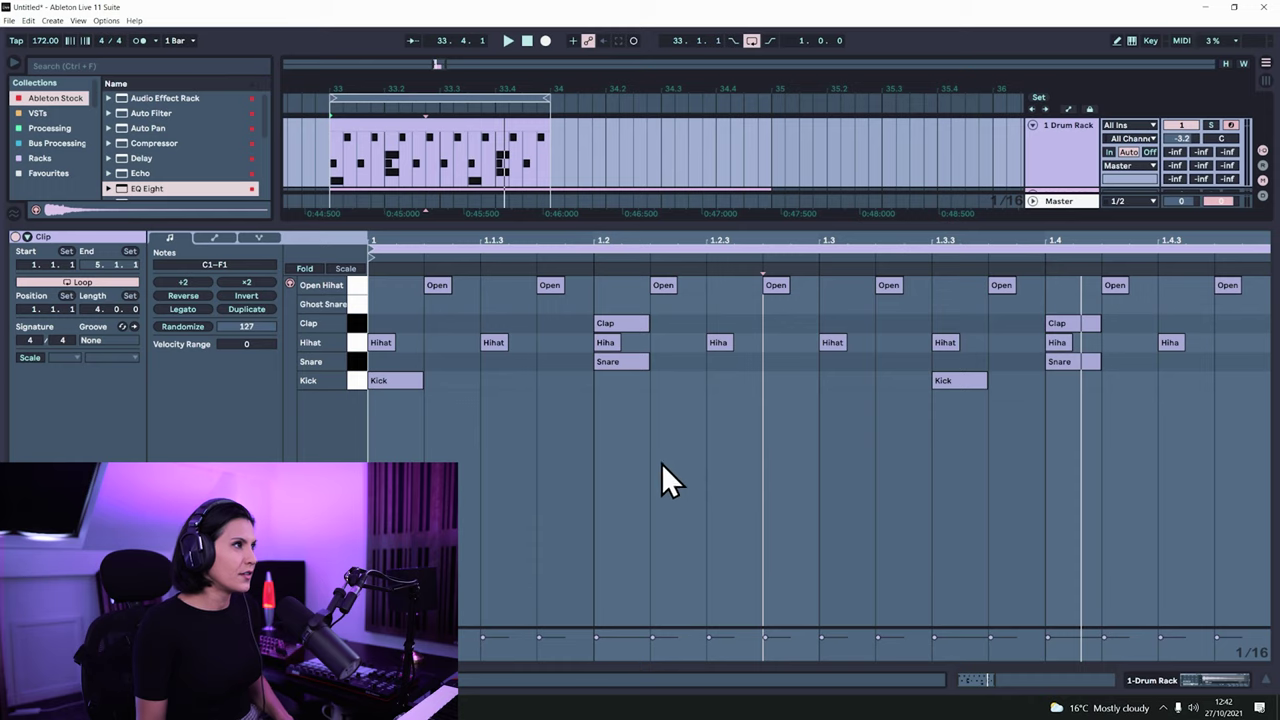
Place ghost snare notes at 1.2.4 and 1.3.2.
click(616, 364)
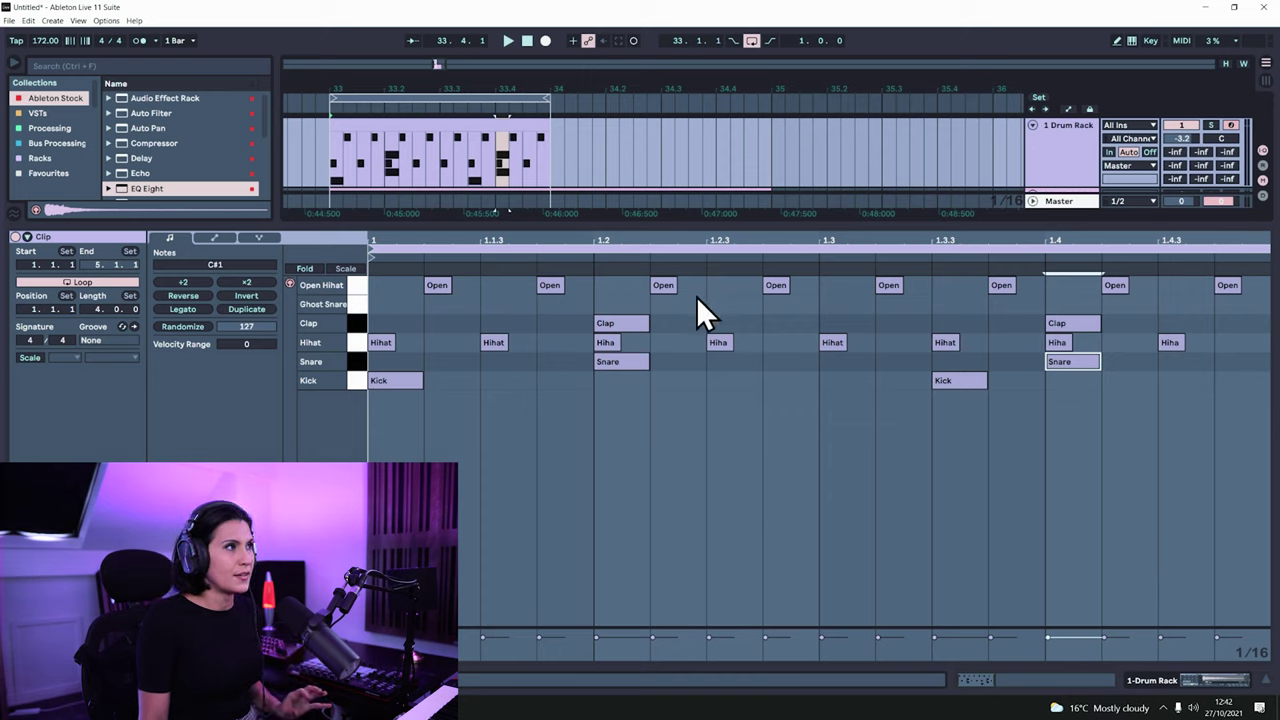
double_click(783, 305)
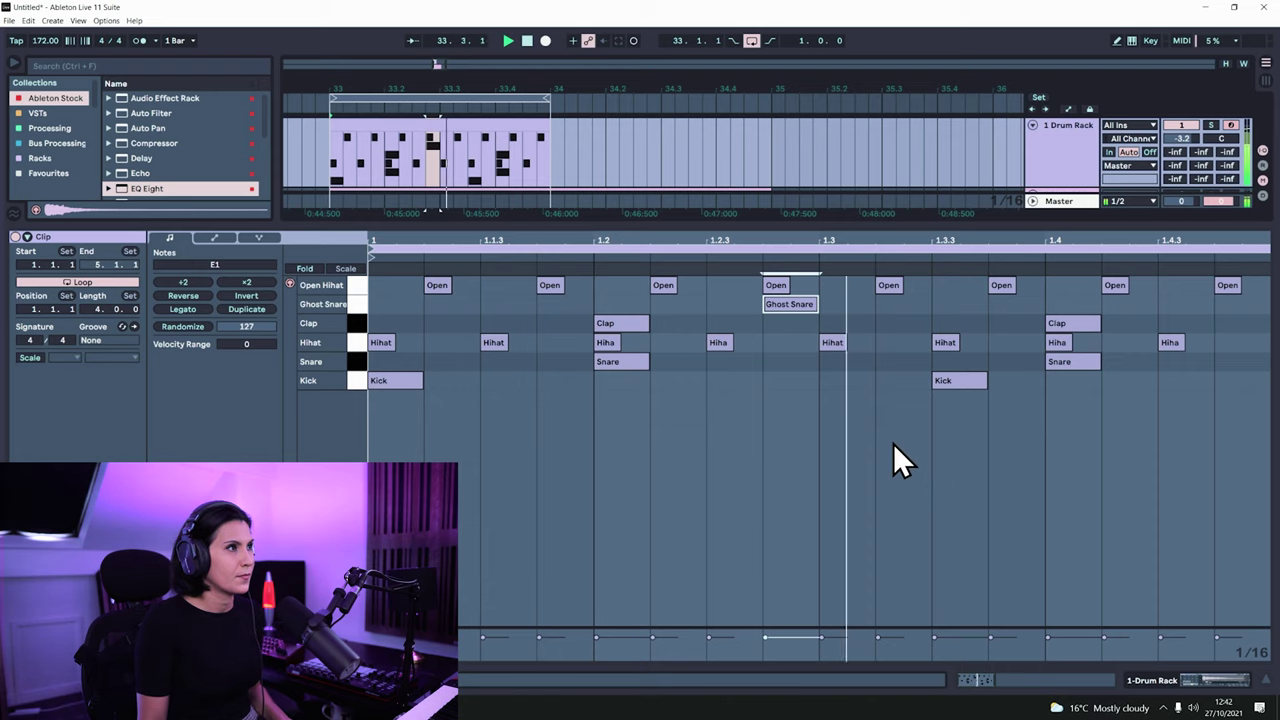
double_click(901, 305)
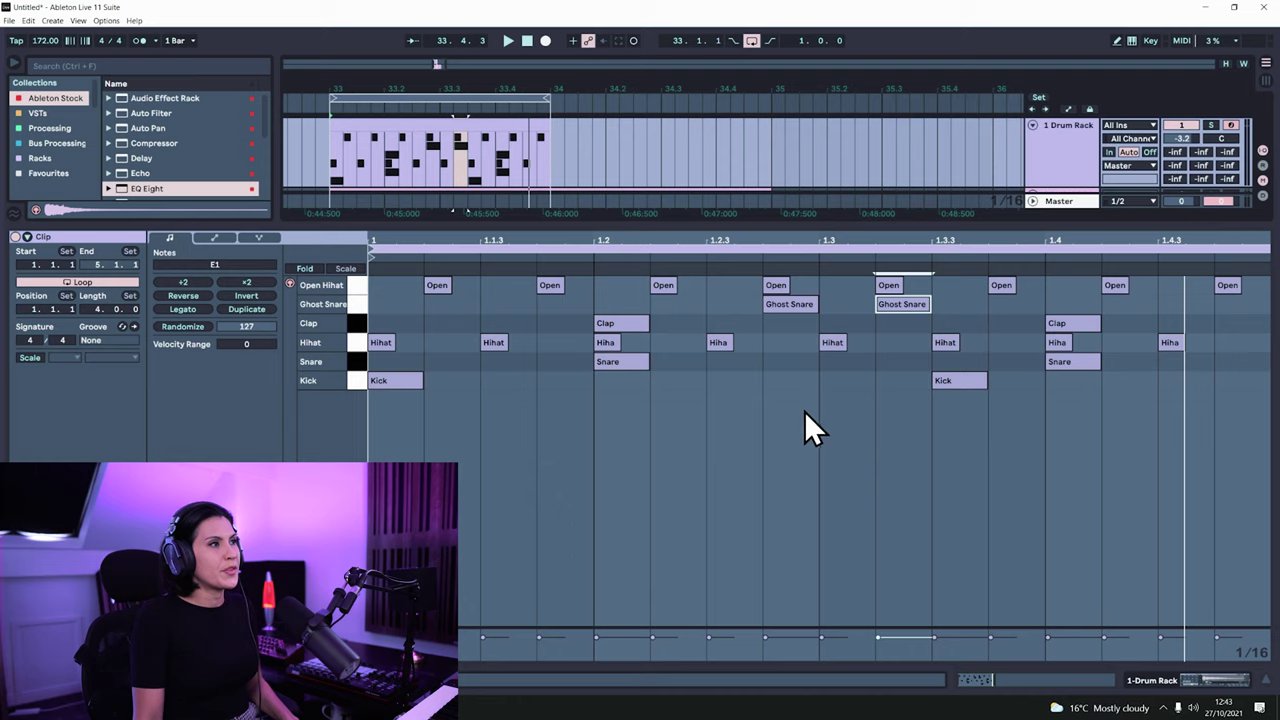
Add extra kick notes at 1.1.3, 1.4.3 and 1.2.3, plus a ghost snare at 1.2.2.
double_click(493, 383)
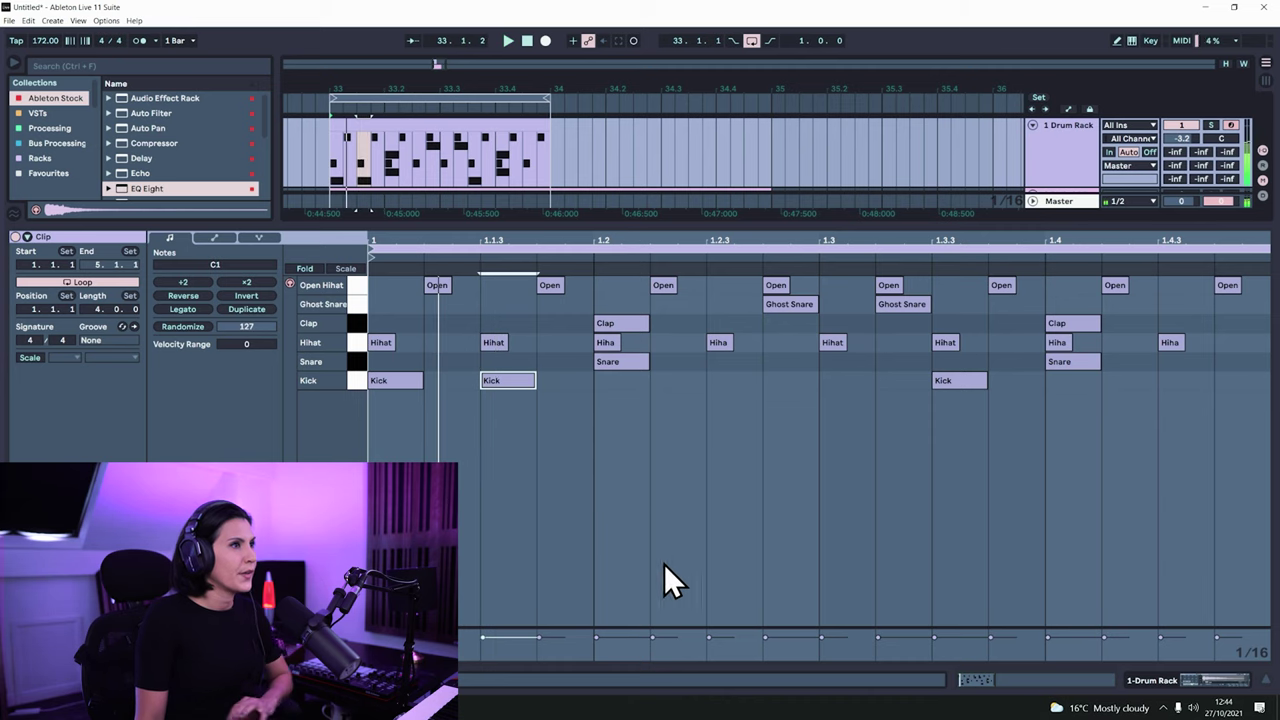
double_click(1168, 381)
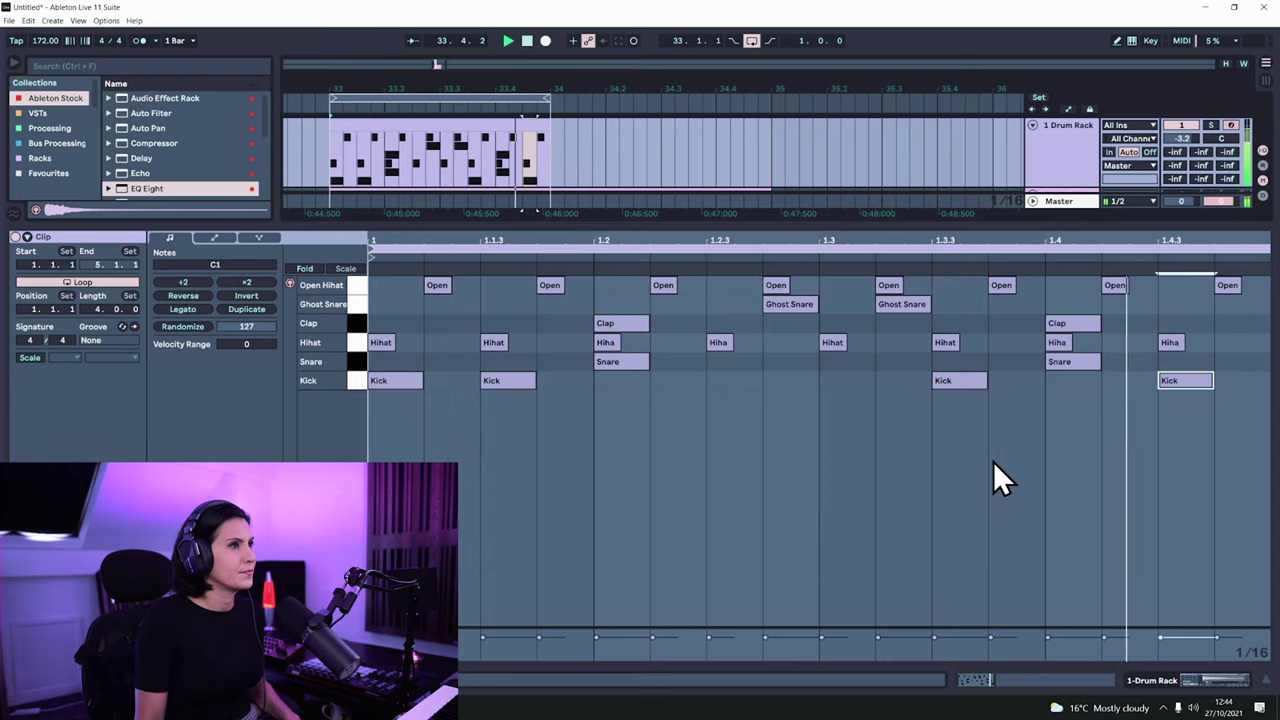
click(794, 539)
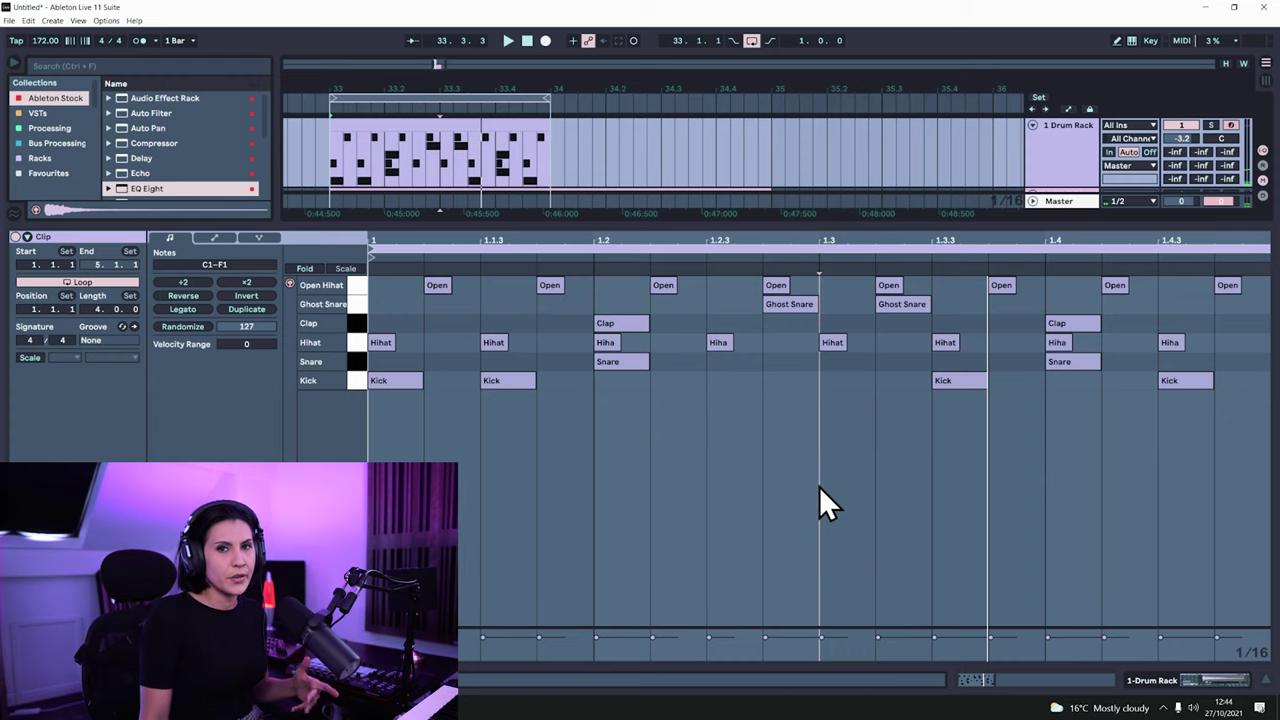
double_click(728, 380)
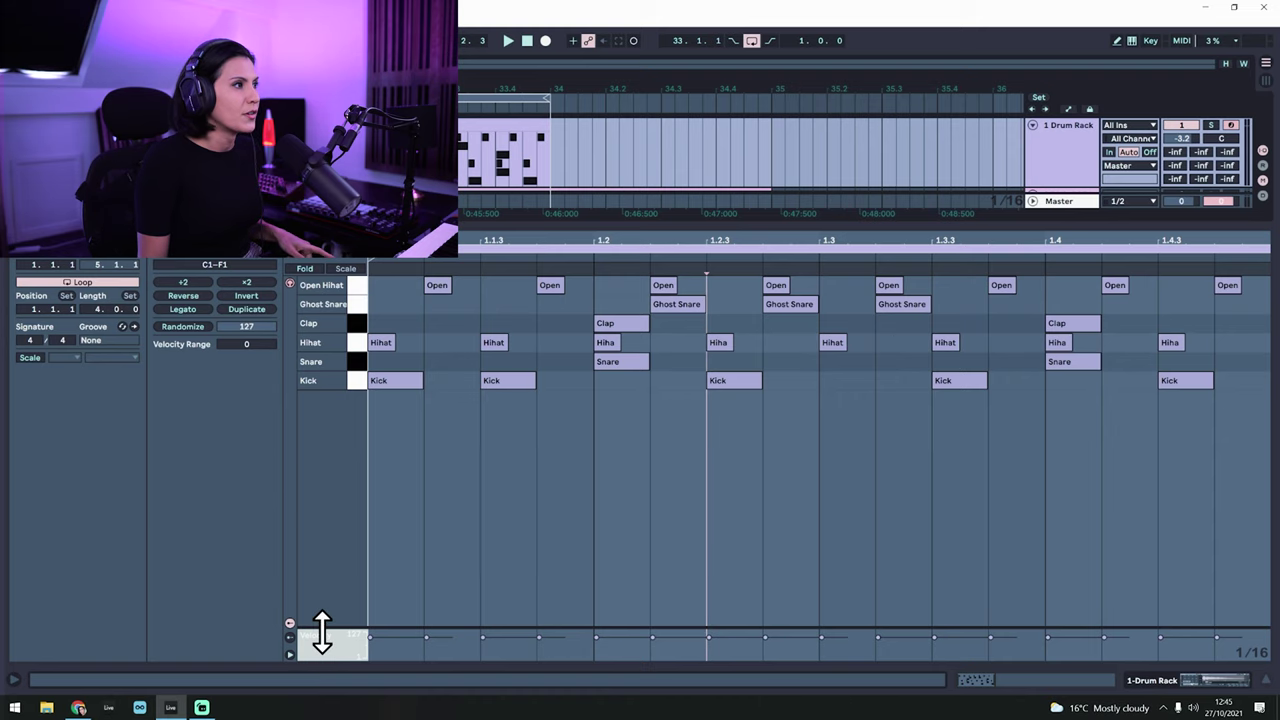
Enlarge the velocity lane and lower the velocity of the three ghost snare notes to 60.
drag(321, 632, 322, 503)
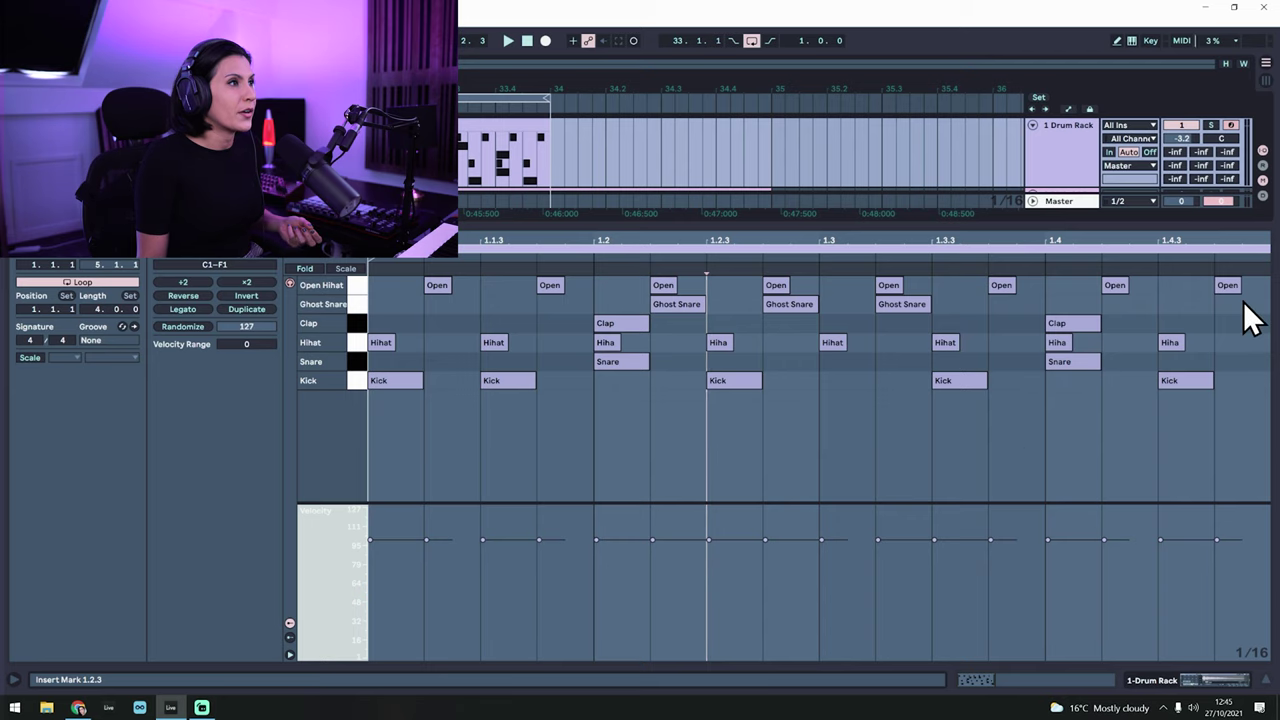
drag(1246, 302, 614, 310)
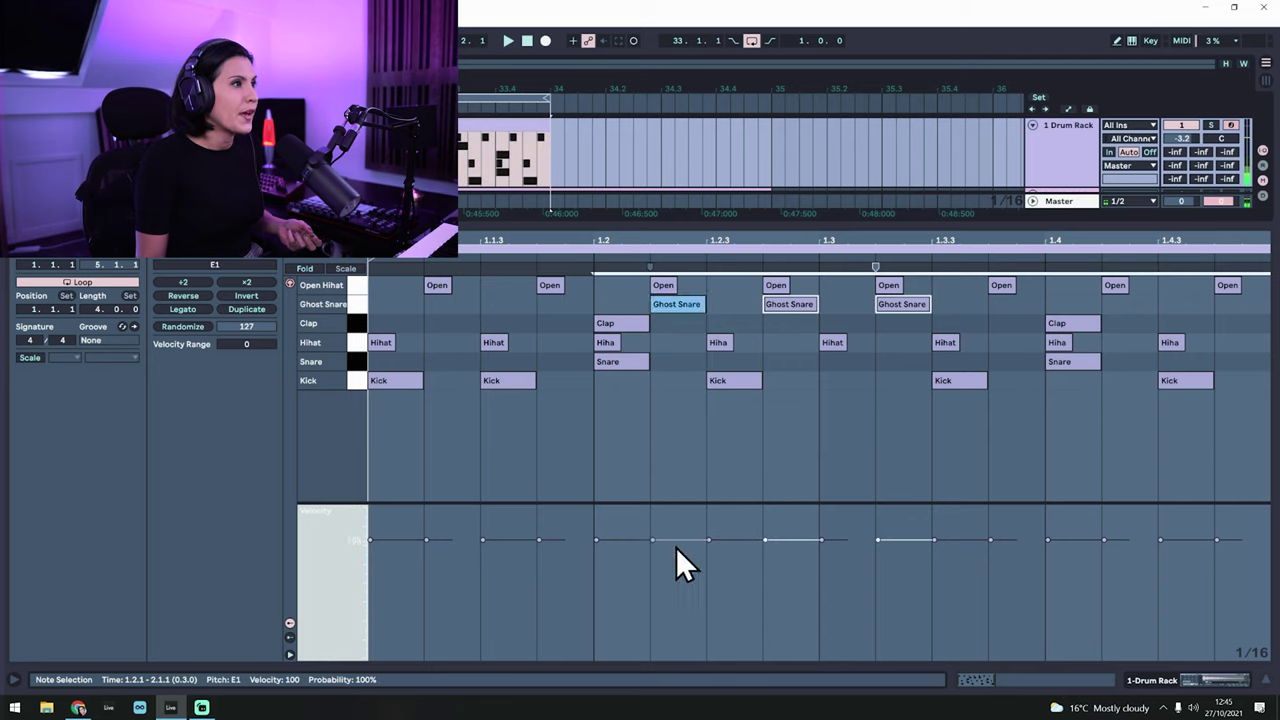
drag(682, 540, 682, 587)
key(space)
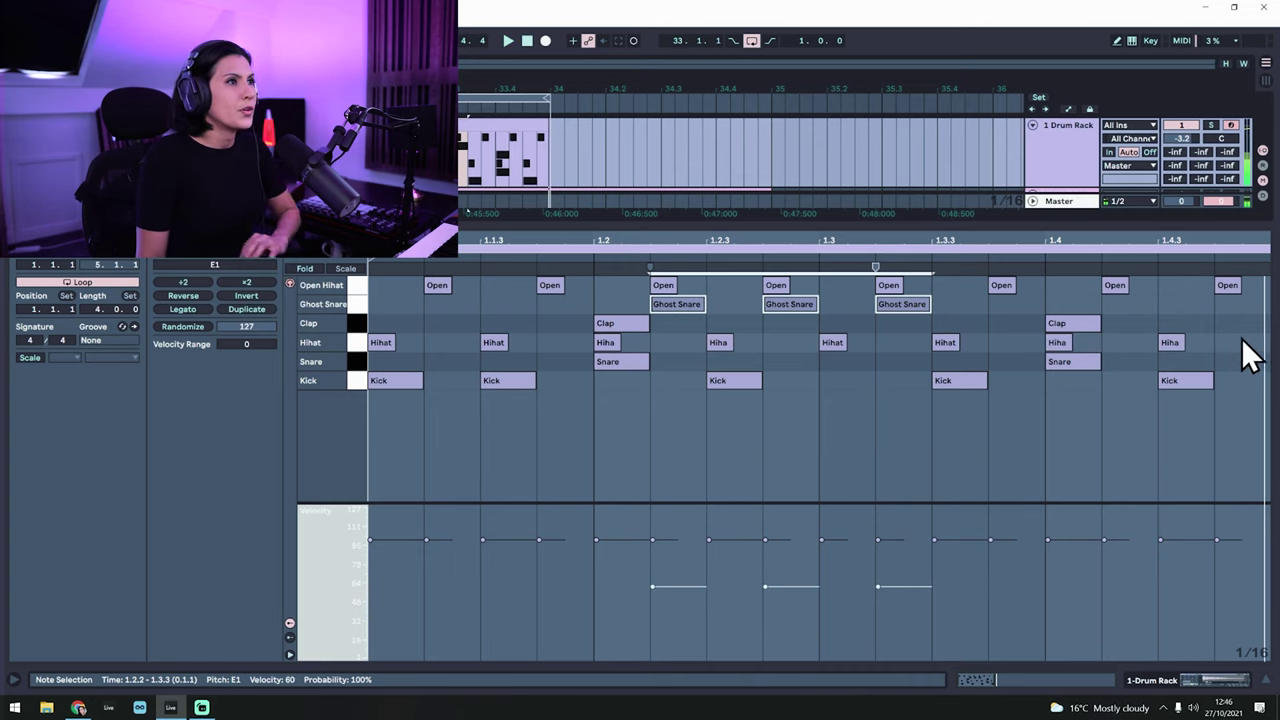
Lower the velocity of all closed hihat notes to 88 and of both clap notes to 94.
drag(1250, 338, 376, 341)
drag(371, 542, 382, 552)
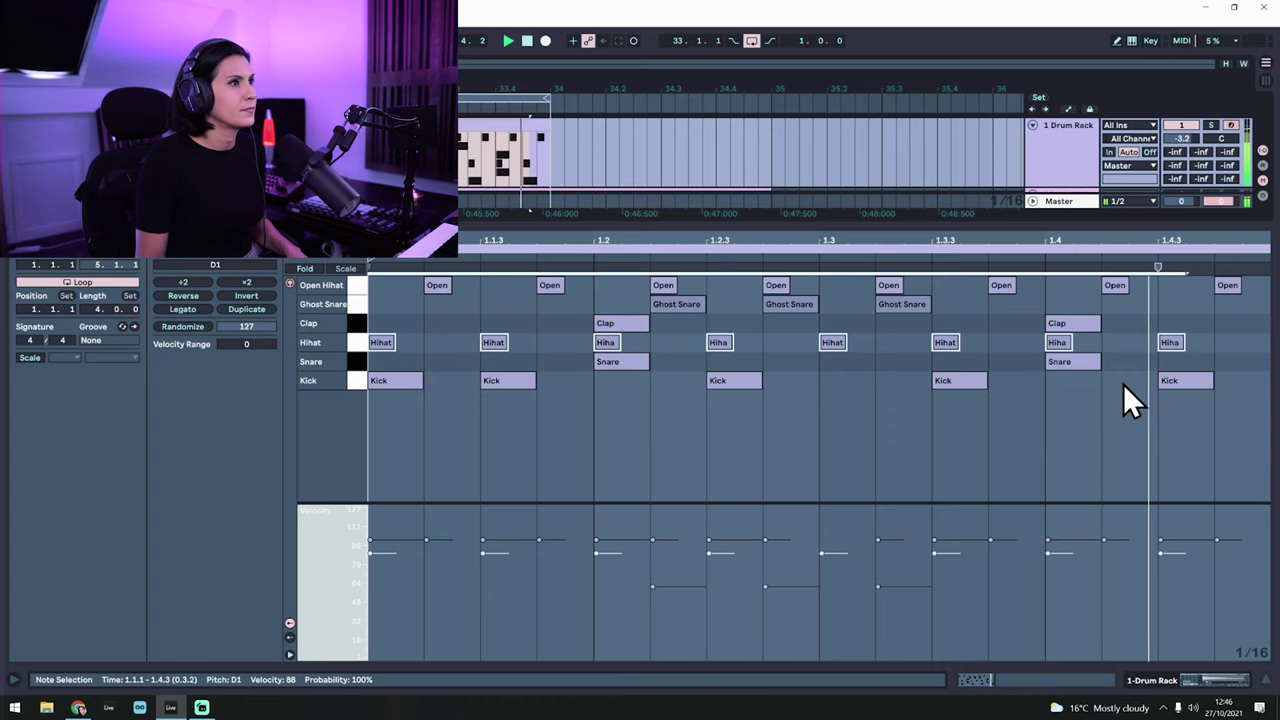
click(1073, 323)
shift+click(640, 323)
drag(630, 543, 629, 547)
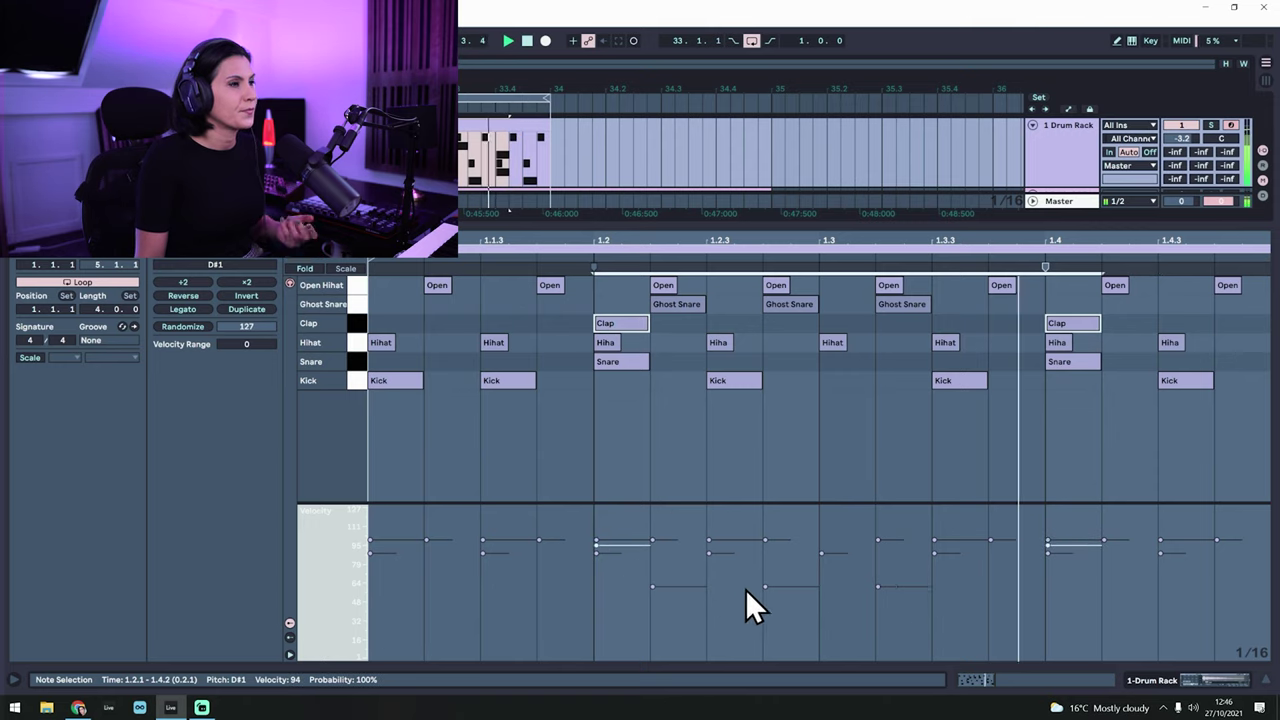
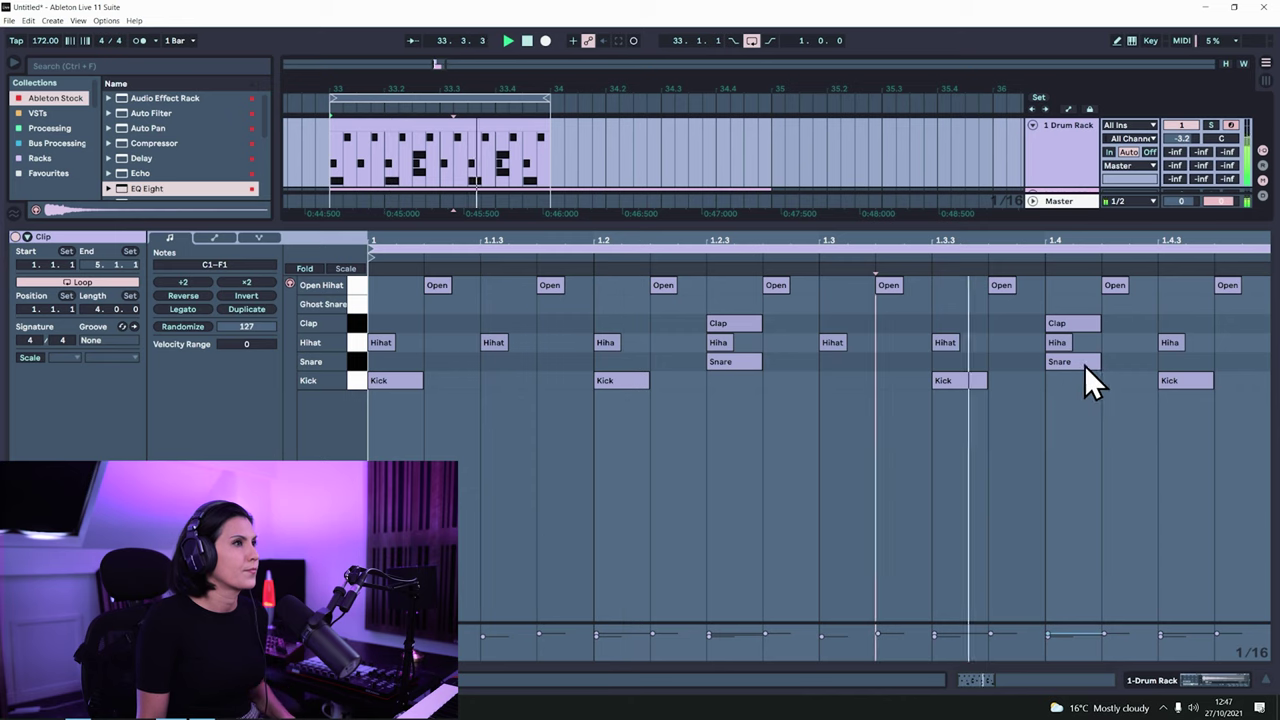
Try a groove variation with the kick at 1.4 and the second snare and clap at 1.4.3.
mouse_move(1067, 365)
mouse_down()
mouse_move(1180, 364)
mouse_move(1073, 386)
mouse_up()
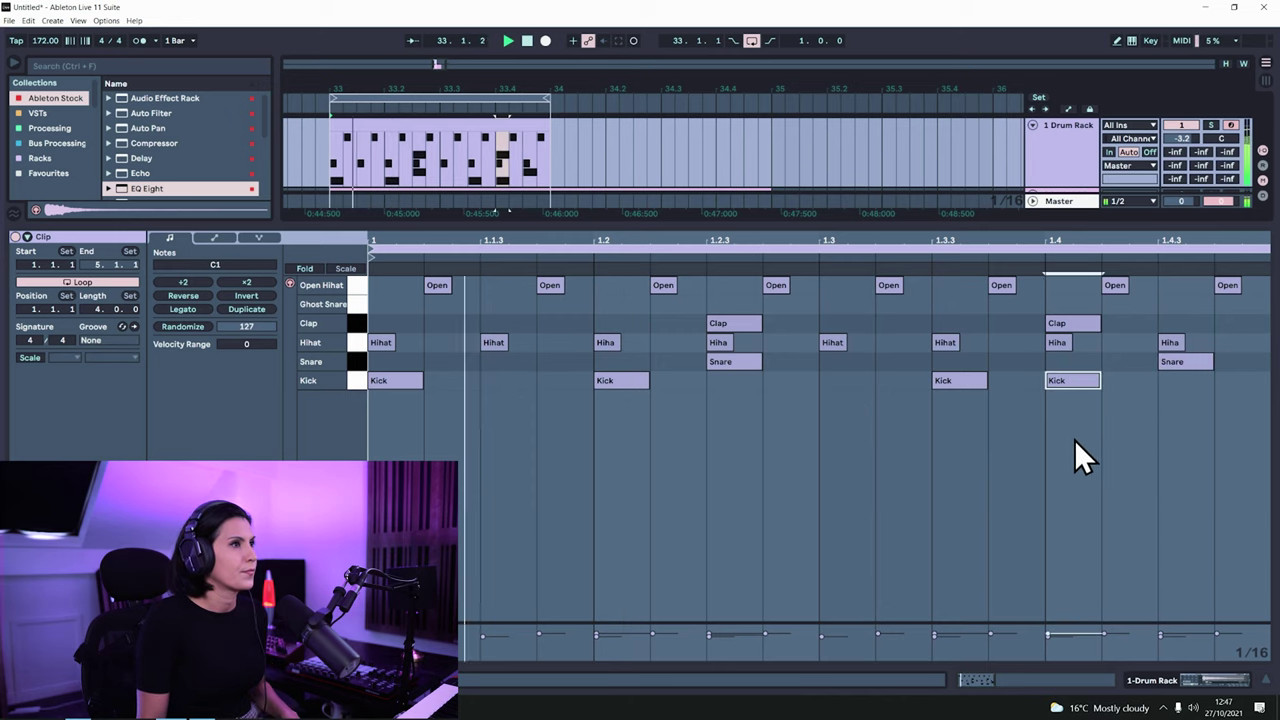
drag(1064, 324, 1178, 324)
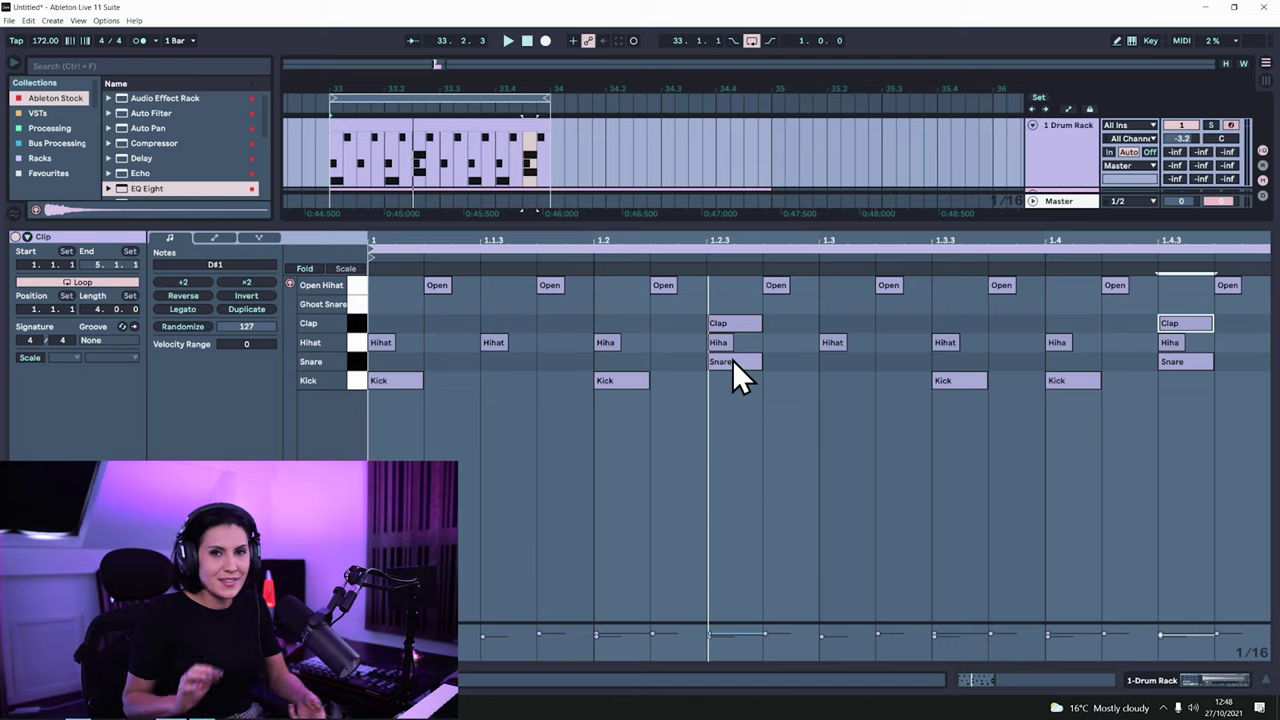
key(space)
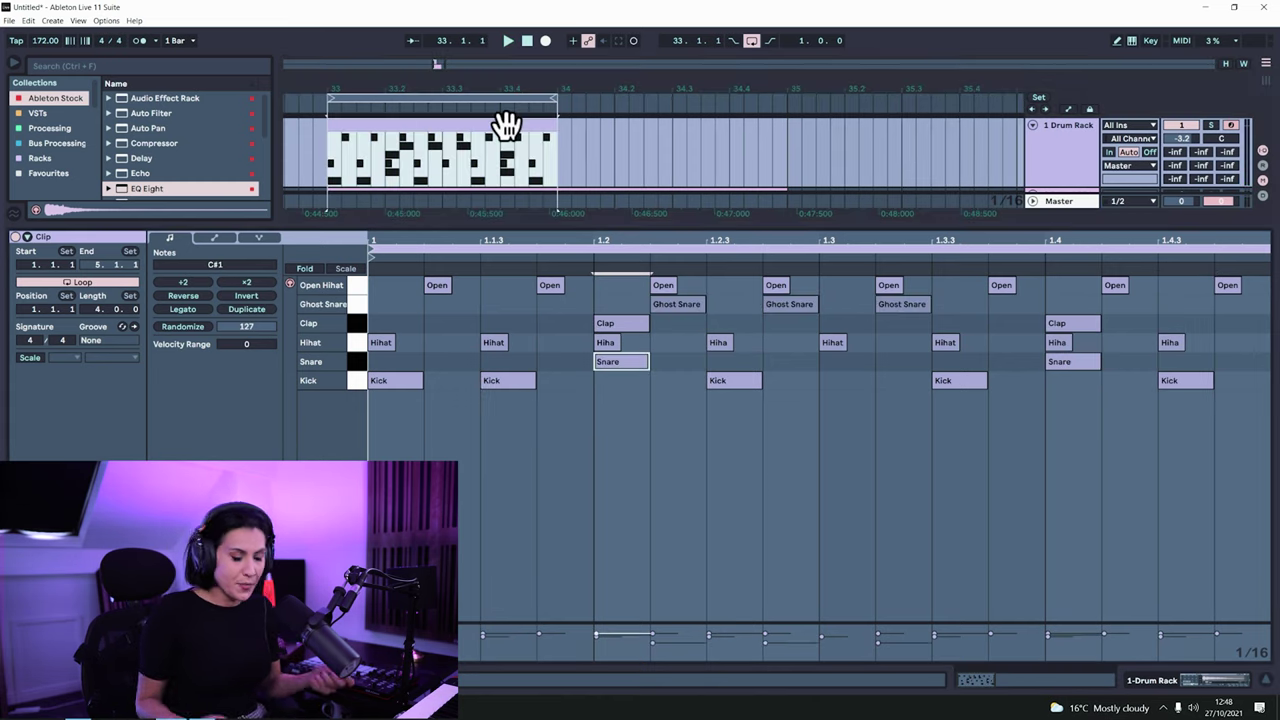
Duplicate the one-bar drum clip, consolidate both copies into one two-bar clip and extend the arrangement loop to two bars.
key(ctrl+d)
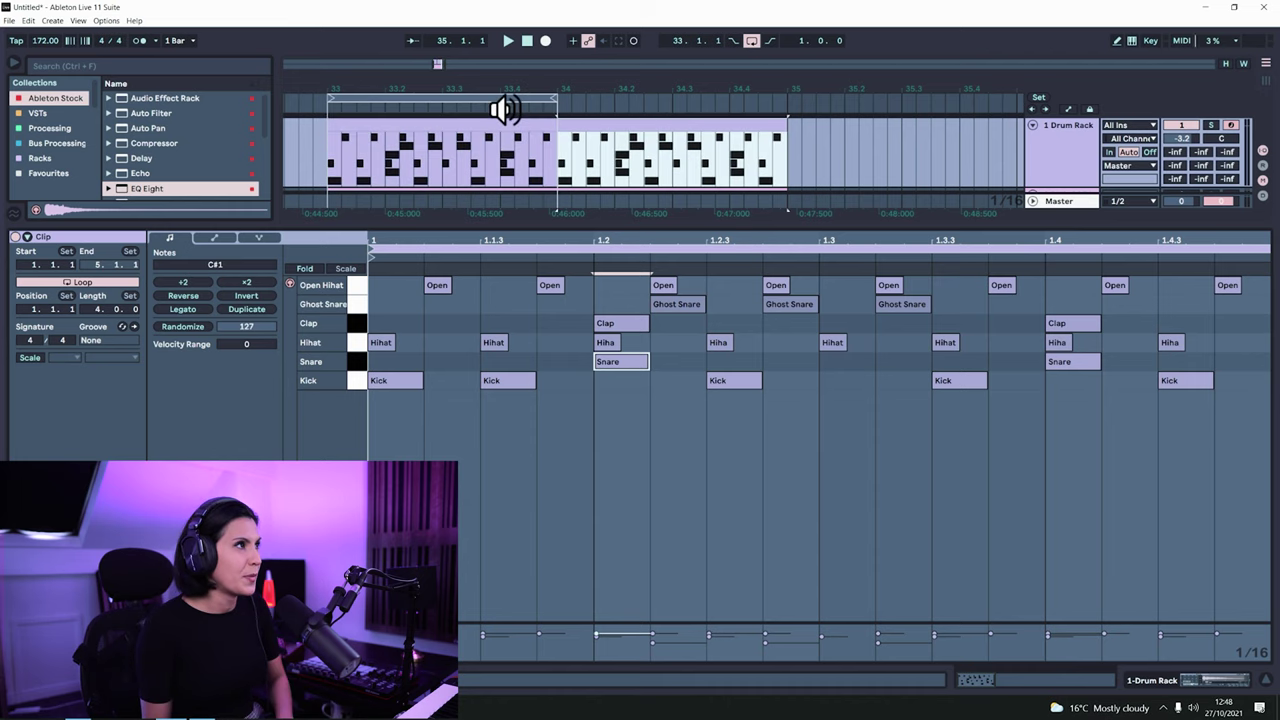
click(491, 120)
shift+click(617, 128)
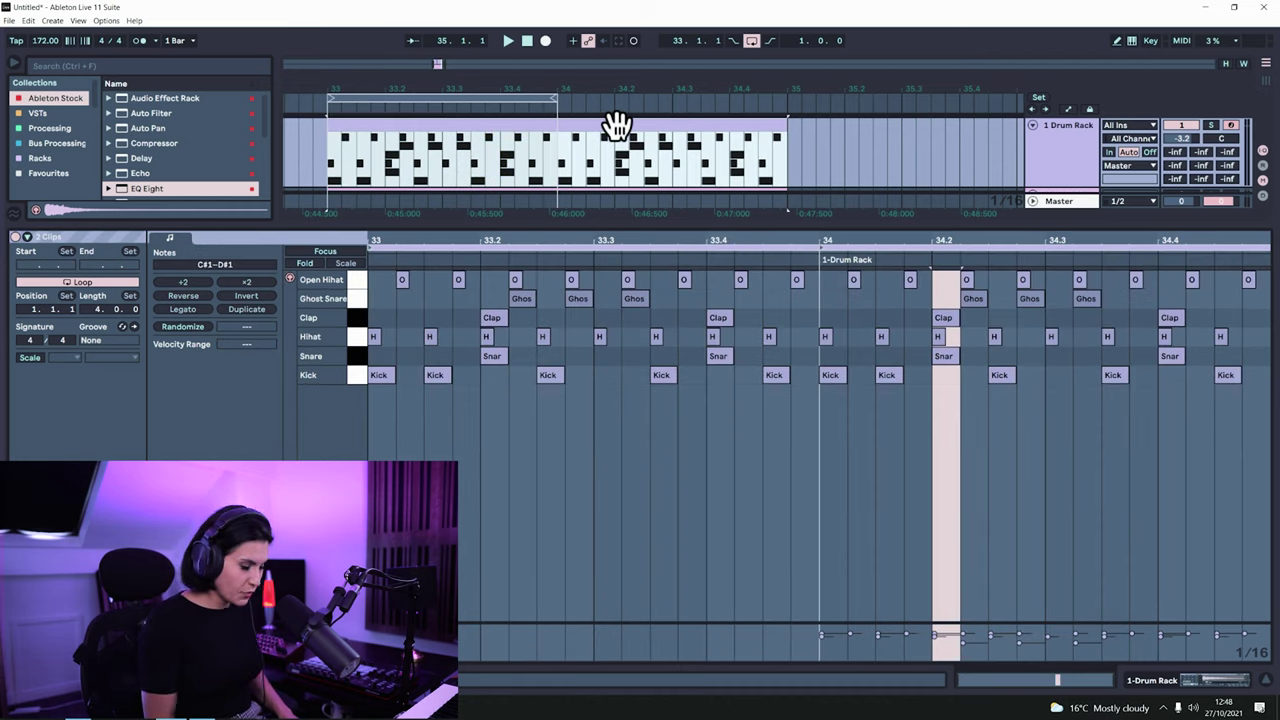
key(ctrl+j)
drag(552, 97, 783, 127)
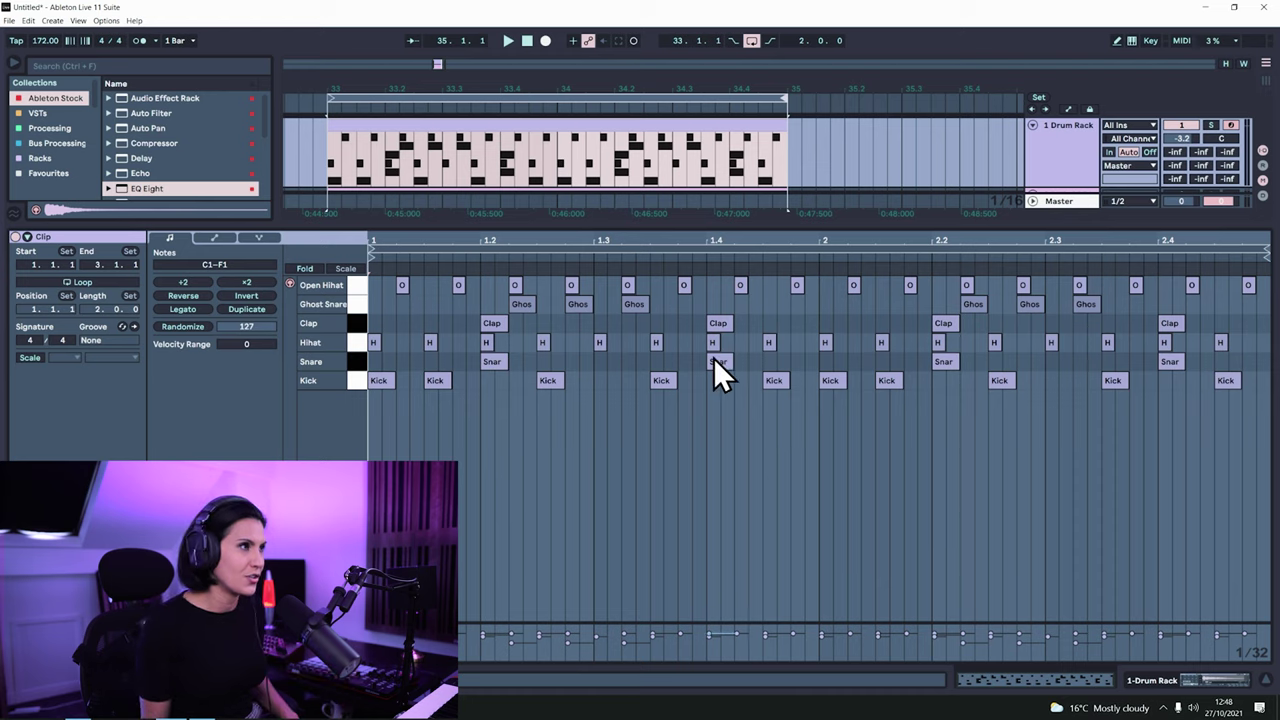
Delete the kick at 2.1.3 and replace the kick at 2.4.3 with a snare.
double_click(887, 380)
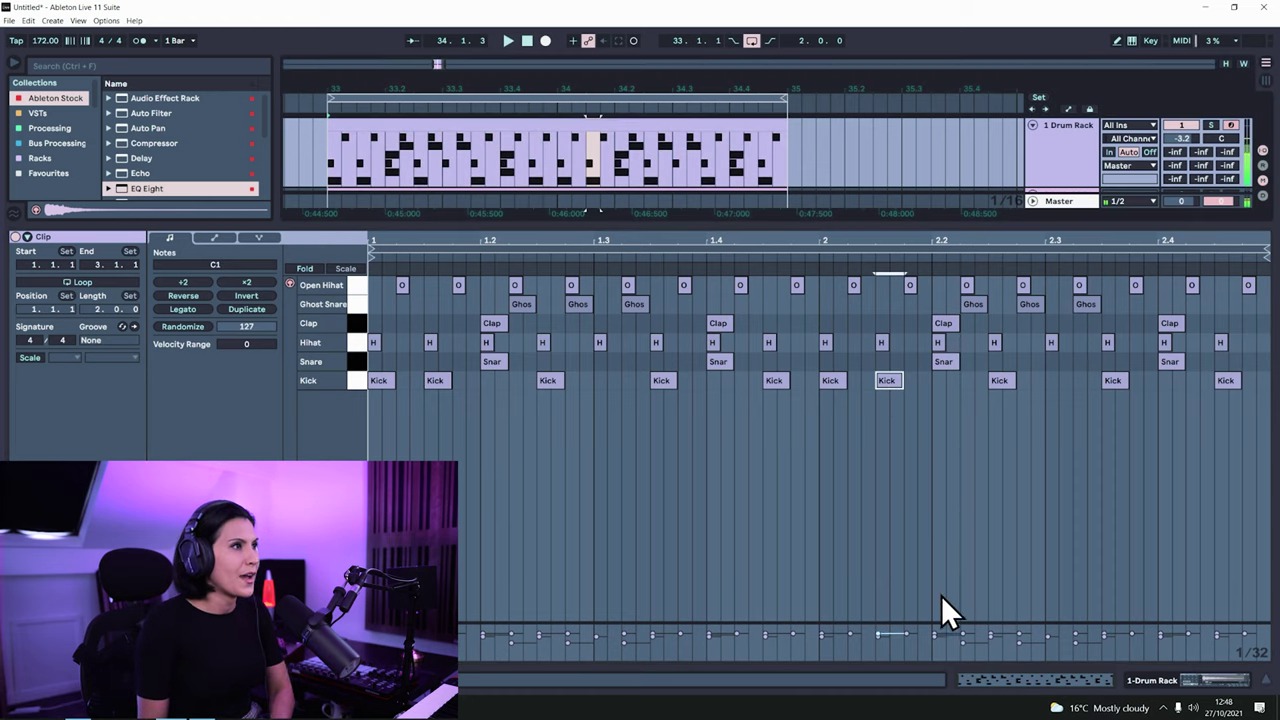
click(970, 305)
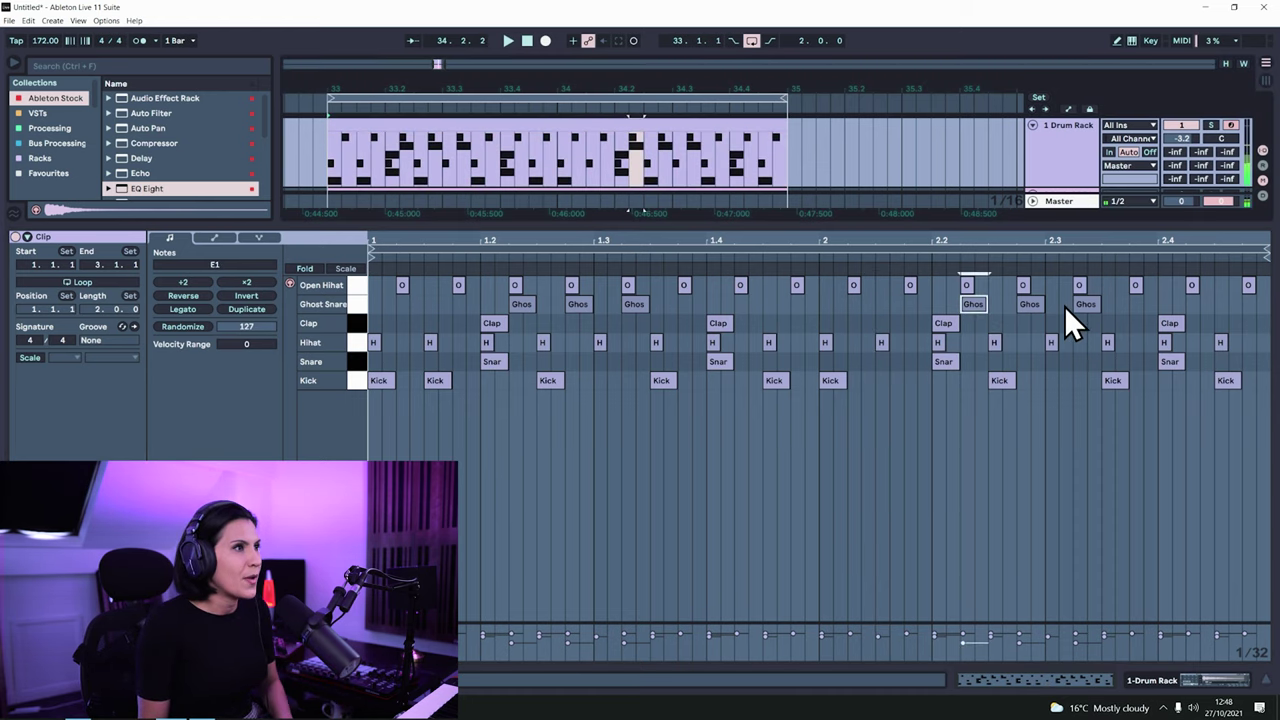
double_click(1226, 361)
click(1226, 380)
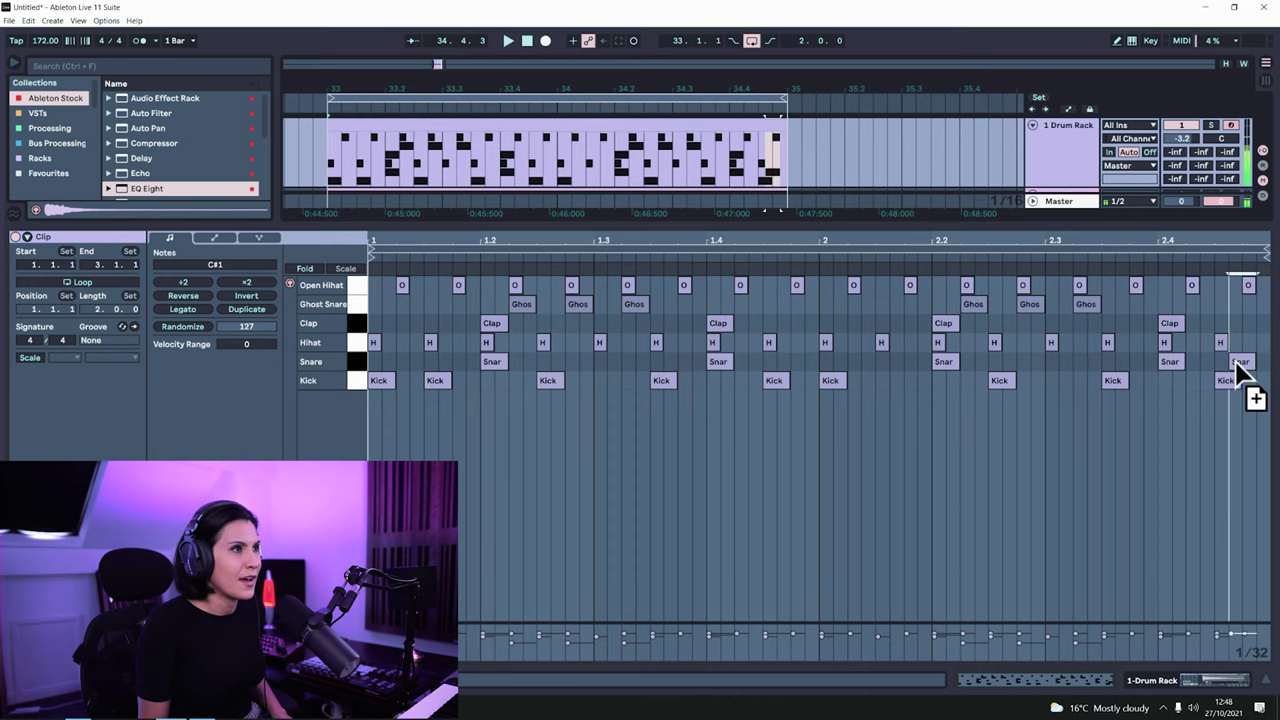
key(Delete)
Remove the ghost snares at 2.2.4 and 2.3.2 and play back the two-bar loop.
click(1094, 465)
double_click(1090, 304)
click(1017, 303)
key(space)
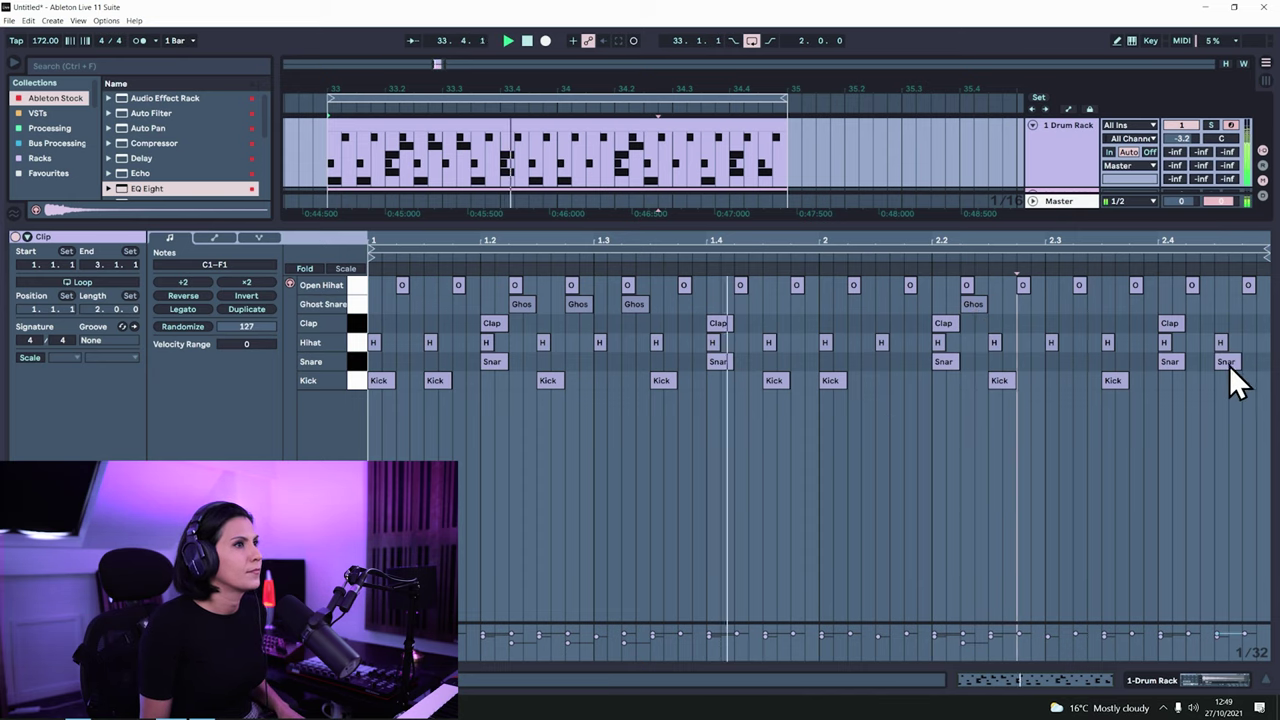
Move the snare at 2.4.3 to the Ghost Snare row and add ghost snares at 2.4.4, 2.3.2 and 2.3.4 plus a kick at 2.3.
drag(1230, 364, 1227, 304)
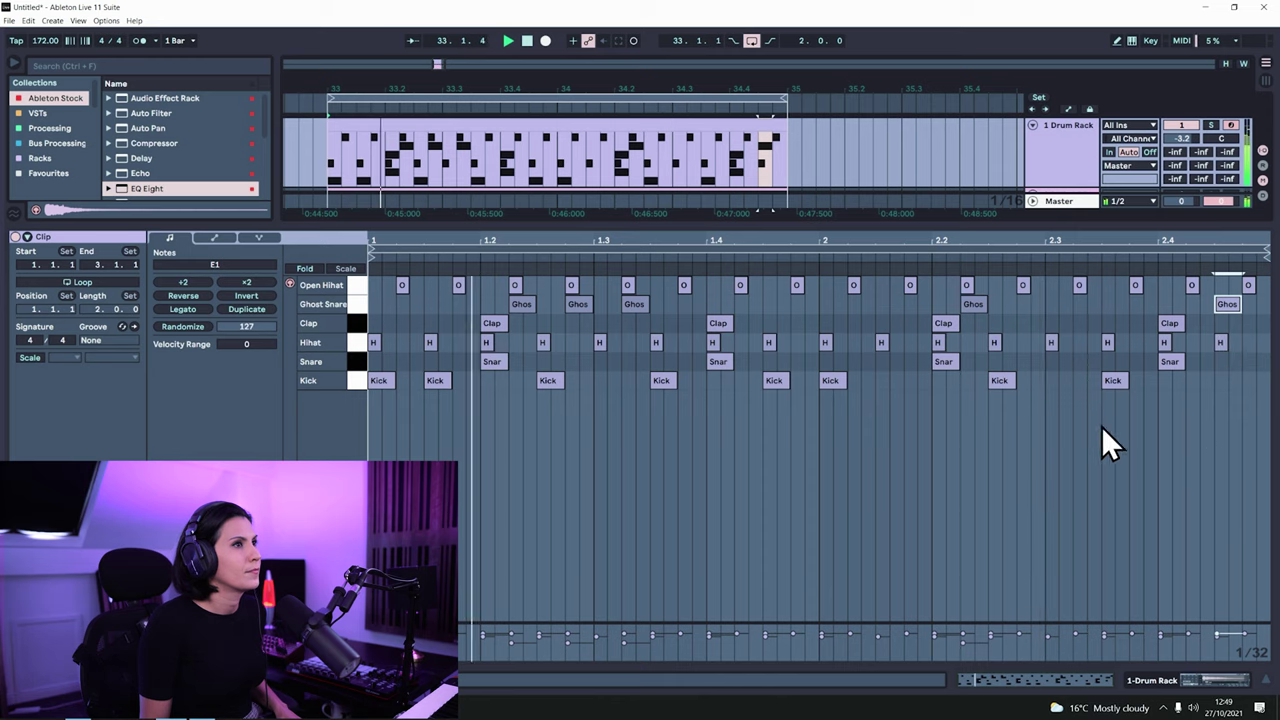
double_click(1254, 304)
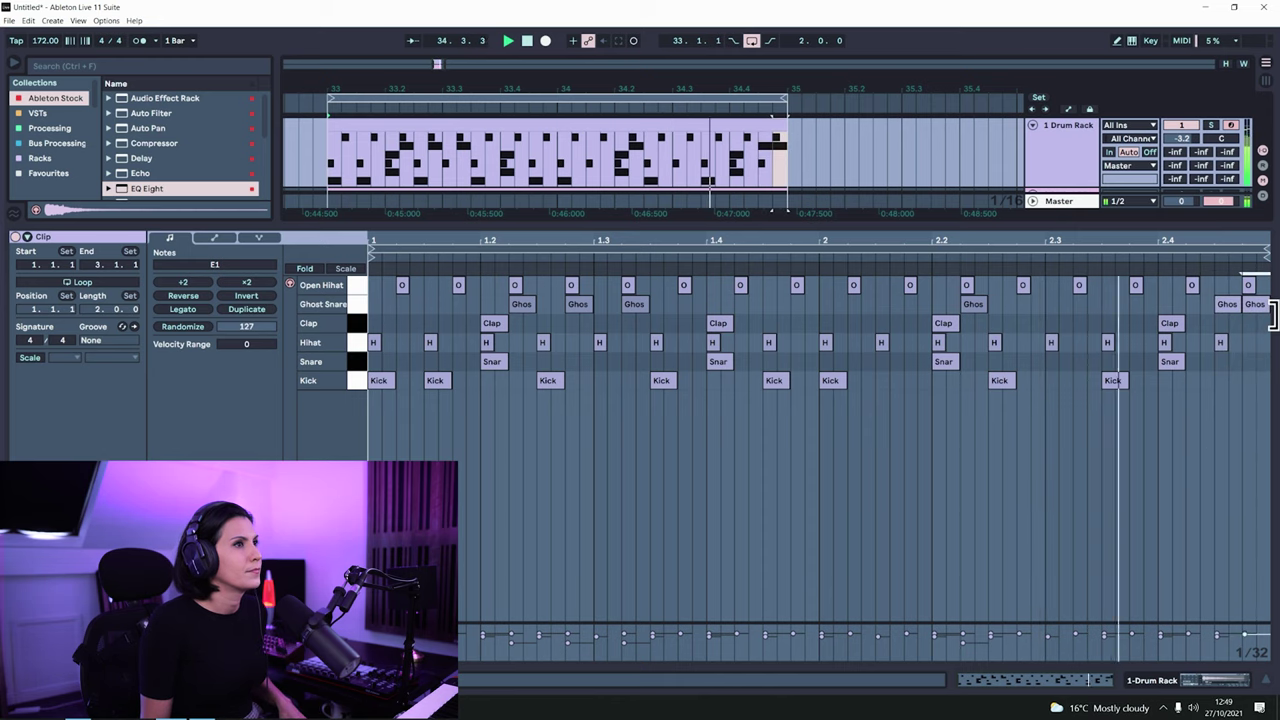
click(1060, 383)
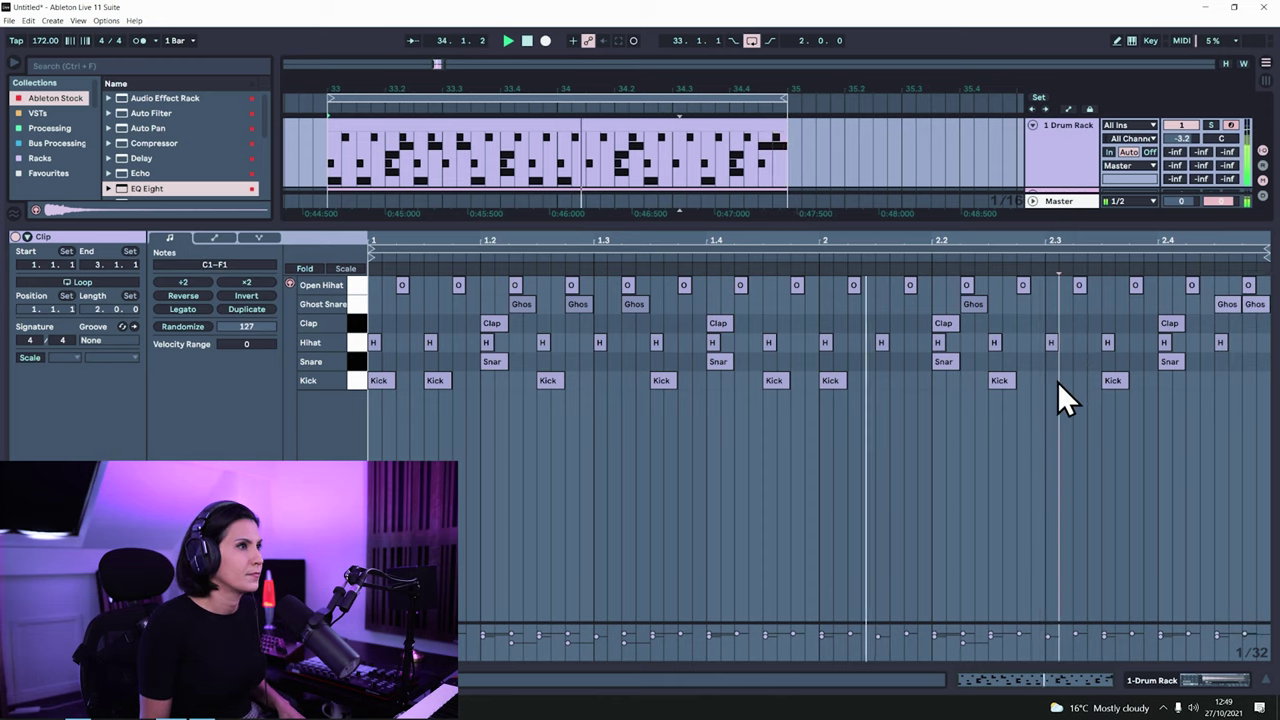
double_click(1062, 383)
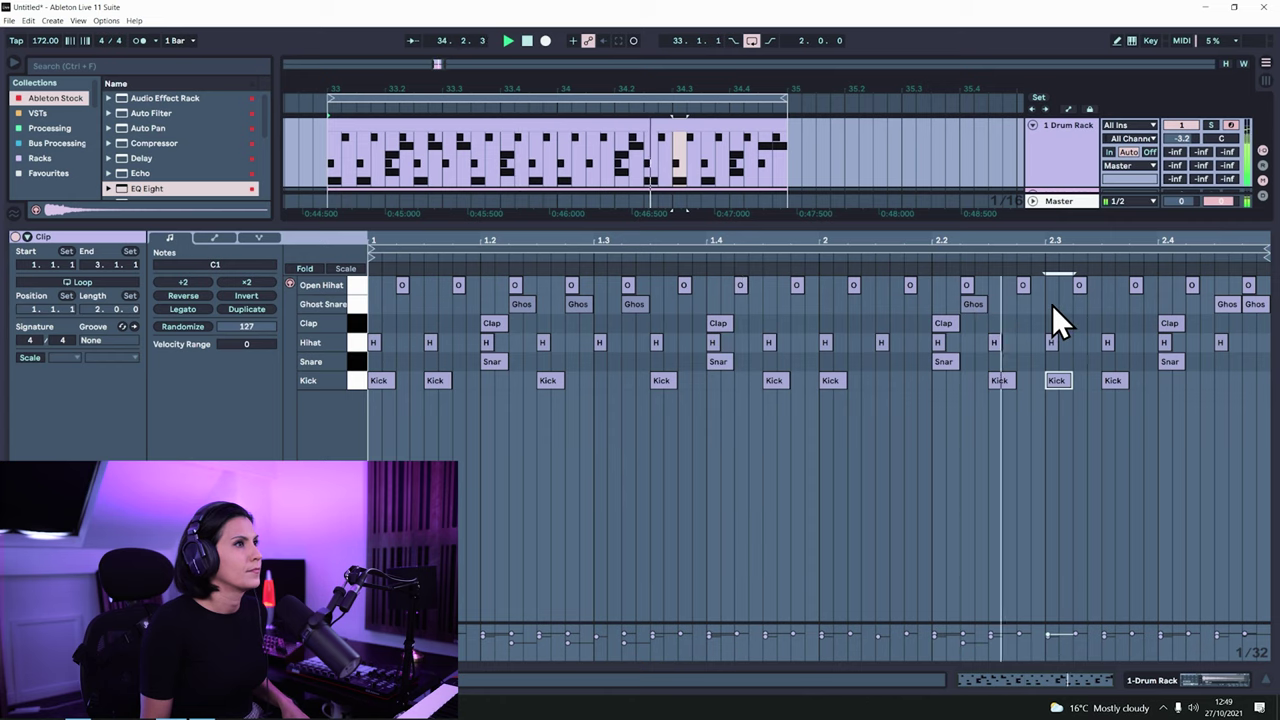
double_click(1088, 304)
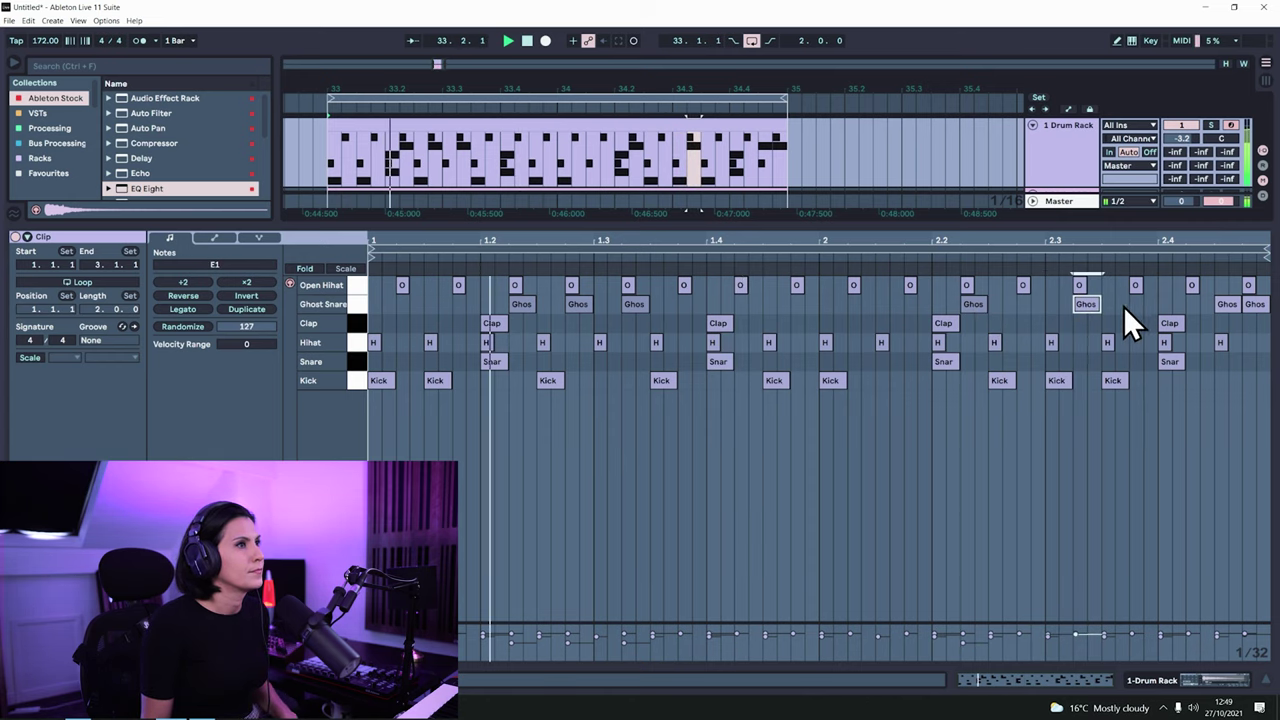
double_click(1143, 304)
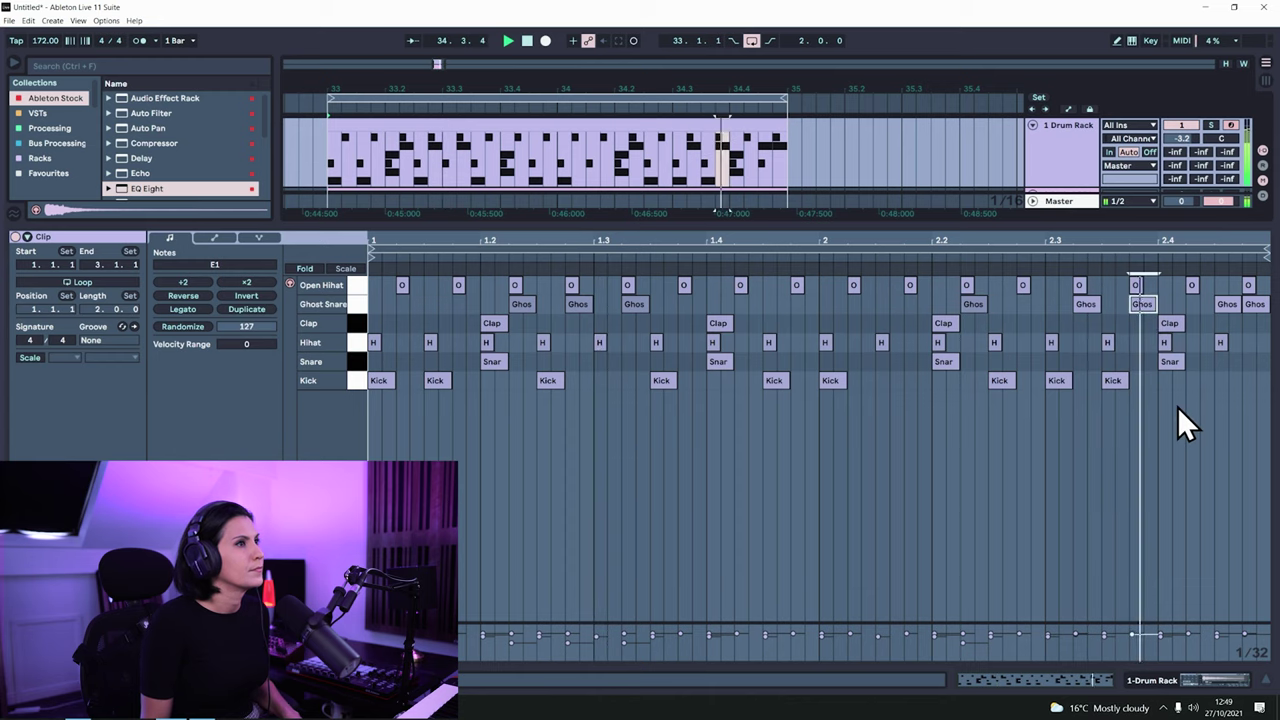